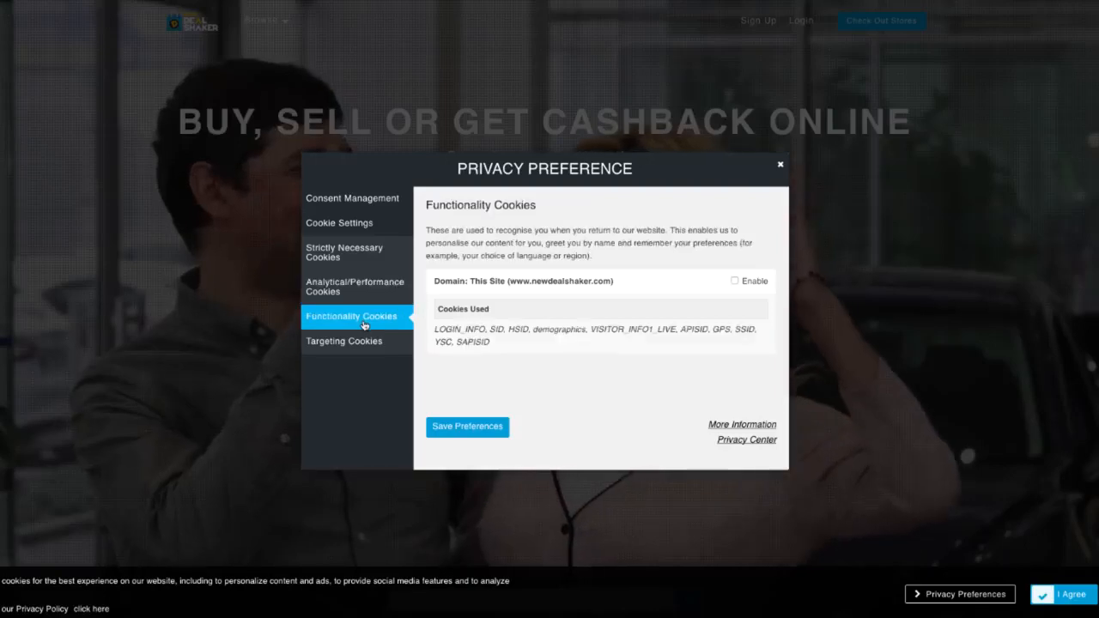
# - Look through the Functionality and Targeting cookie categories, then close the privacy preferences
pyautogui.click(359, 342)
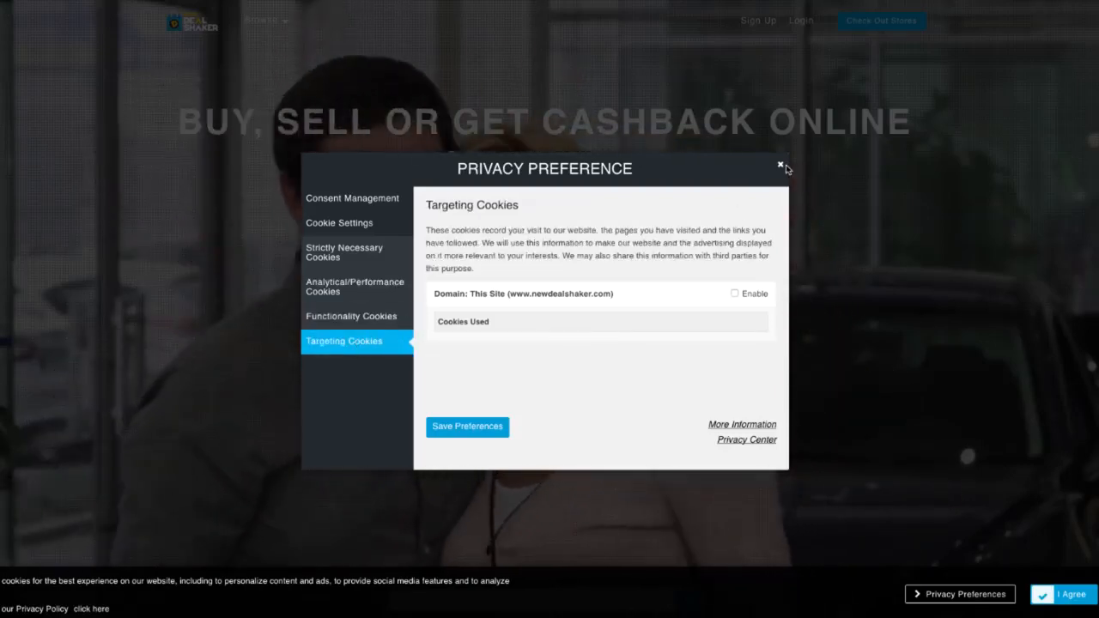
pyautogui.click(781, 164)
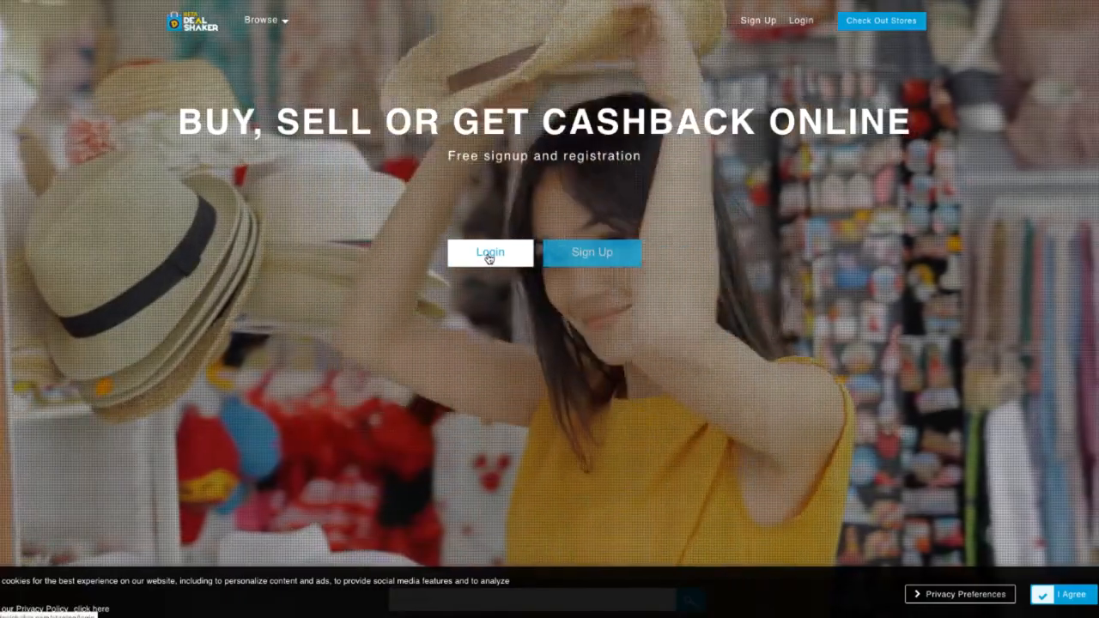
# - Log in to DealShaker with the account e-mail address and password
pyautogui.click(489, 253)
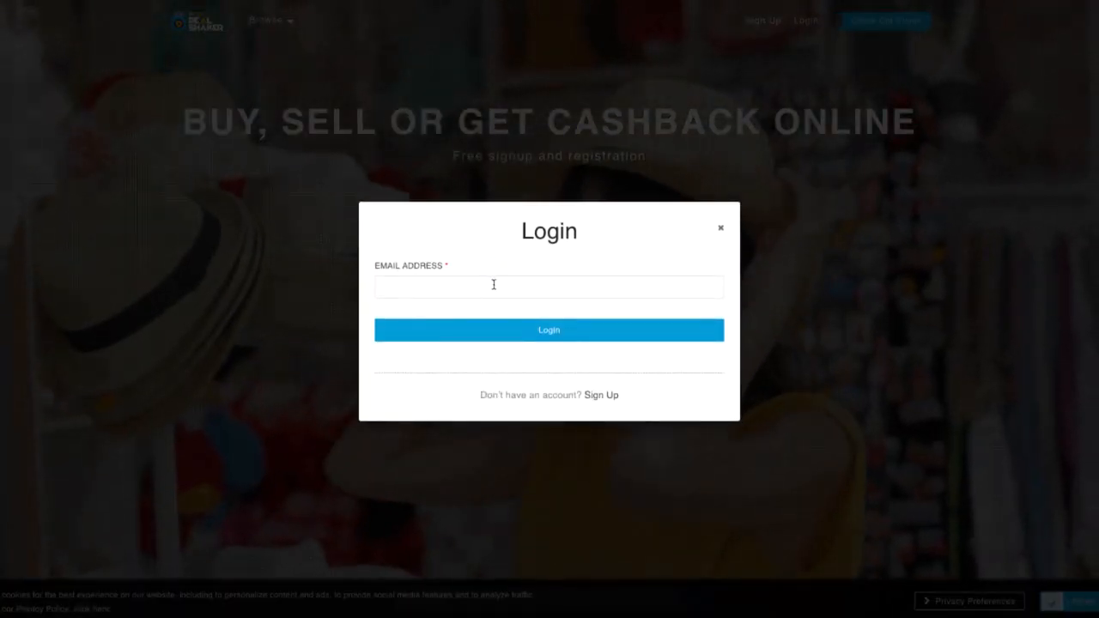
pyautogui.click(494, 284)
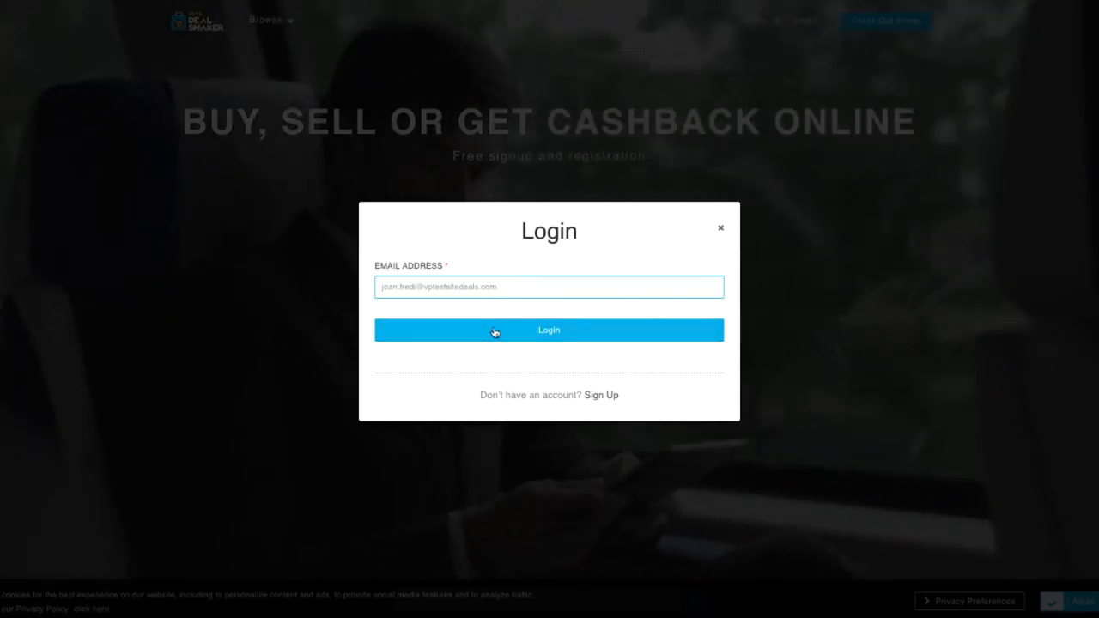
pyautogui.click(494, 331)
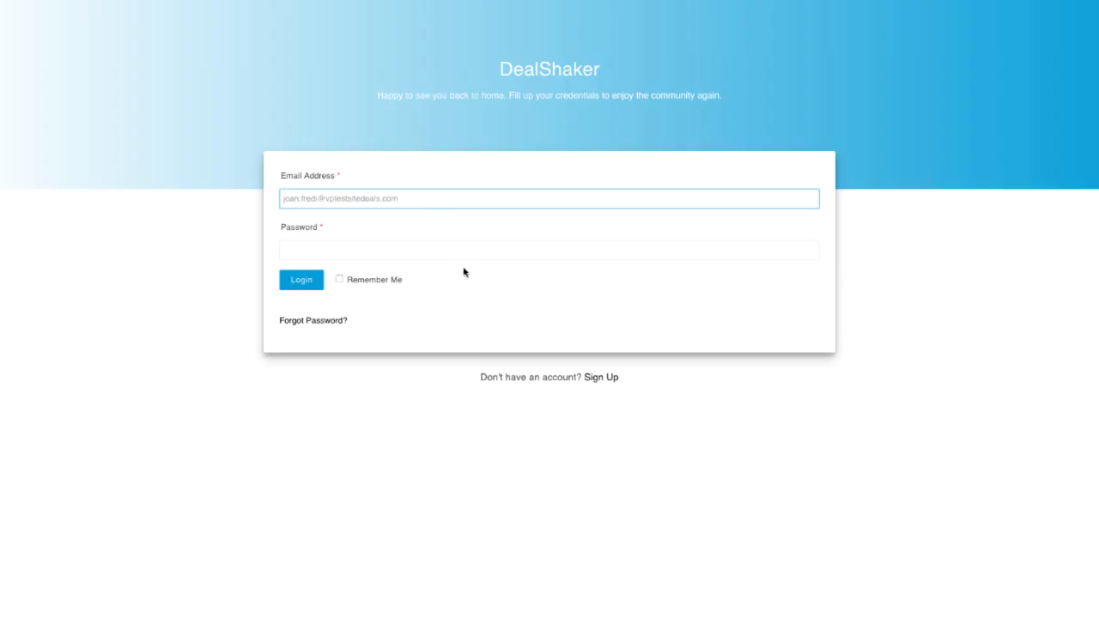
pyautogui.click(465, 255)
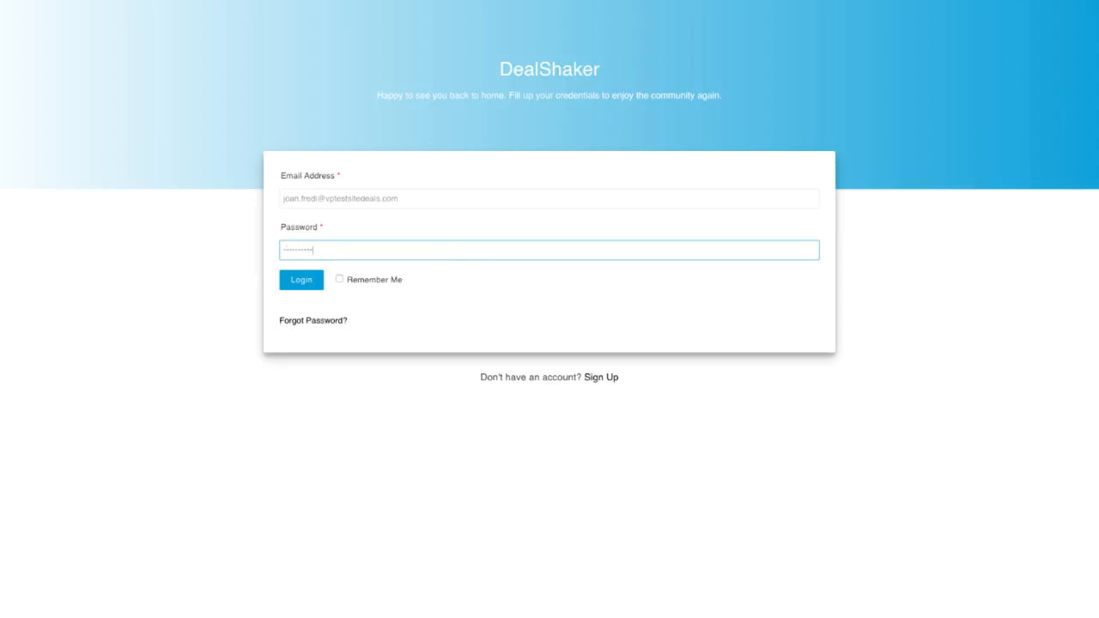
pyautogui.click(322, 278)
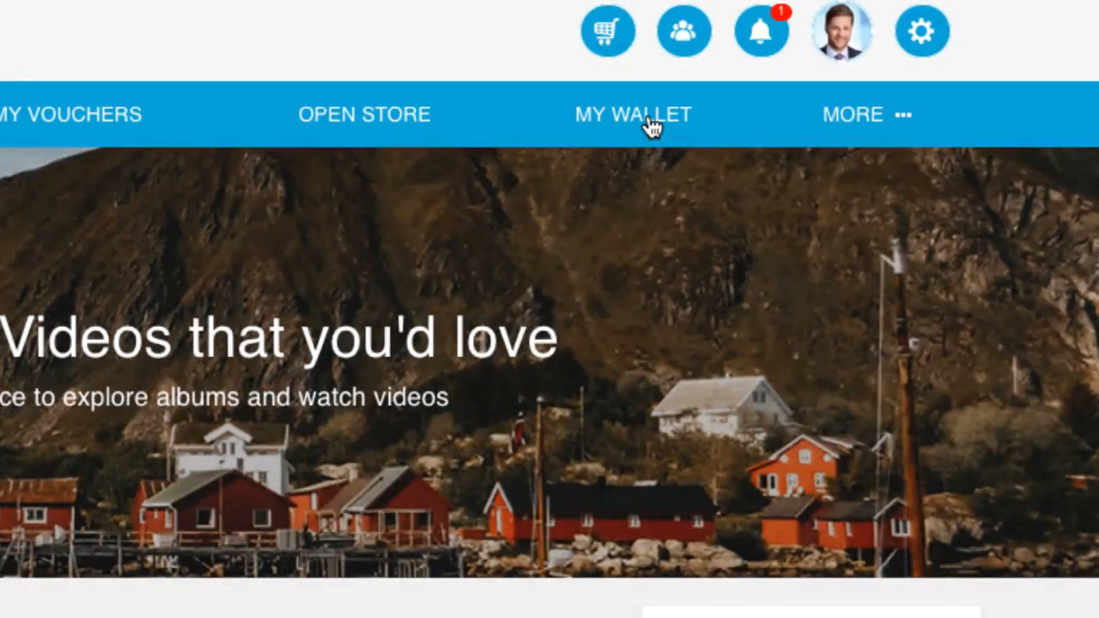
# - Buy 10 OneCoin from the wallet page, paying € 269.50 through PayPal
pyautogui.click(651, 125)
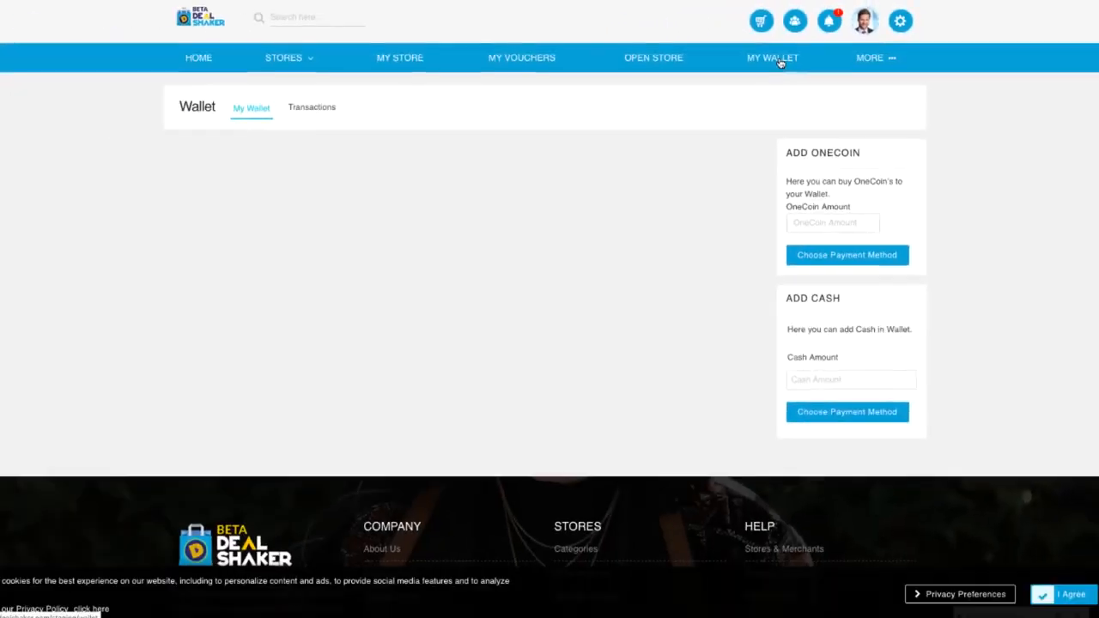
pyautogui.click(798, 223)
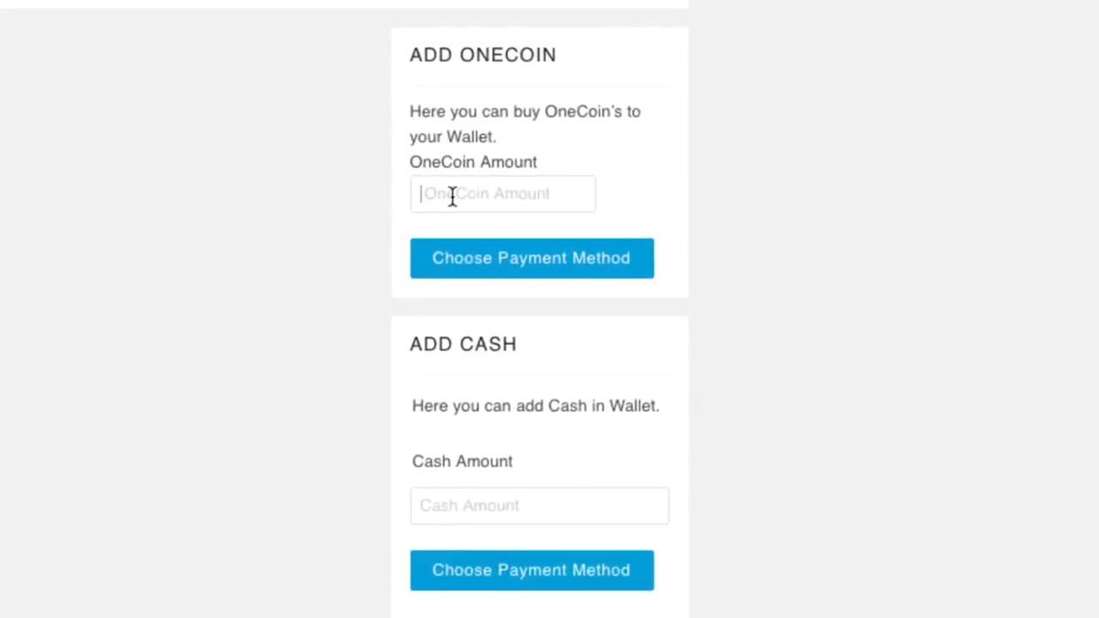
pyautogui.write('10')
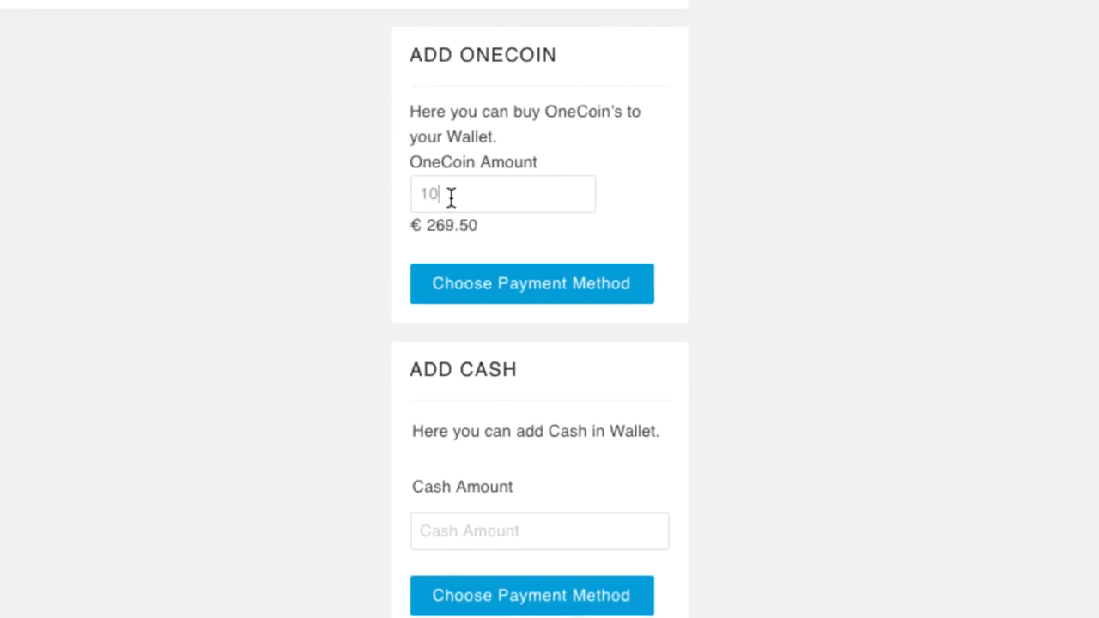
pyautogui.click(501, 287)
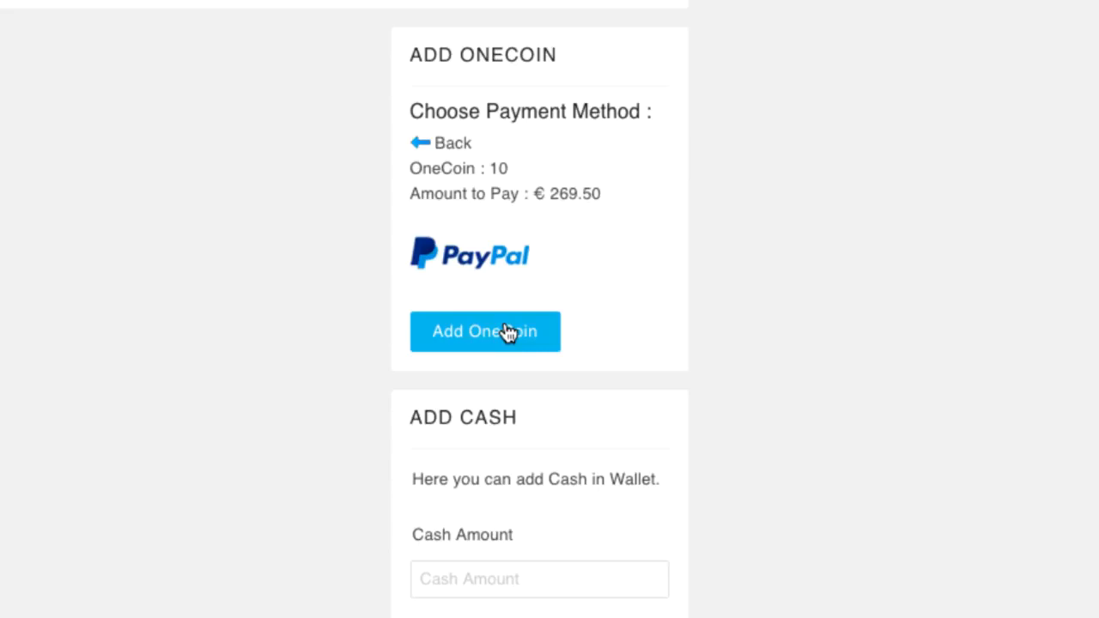
pyautogui.click(507, 332)
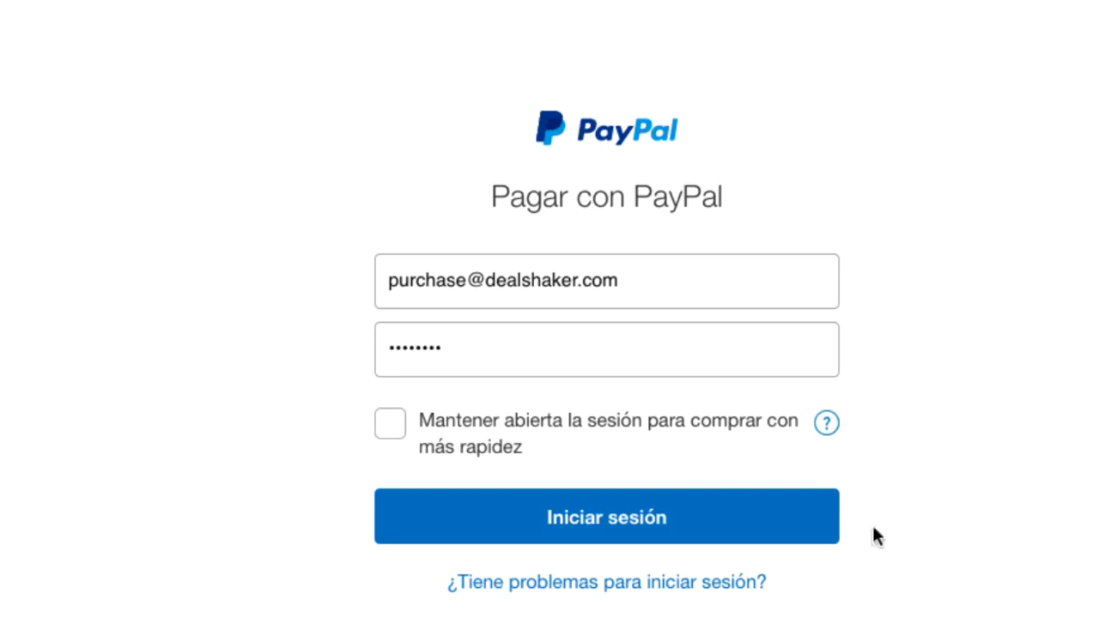
pyautogui.click(602, 536)
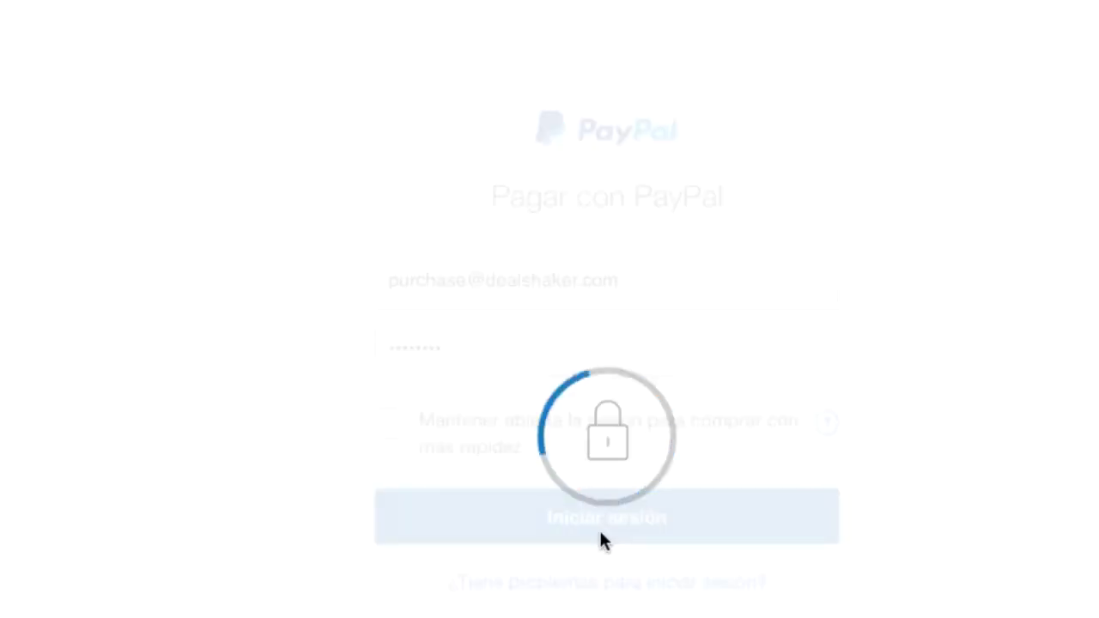
pyautogui.click(436, 520)
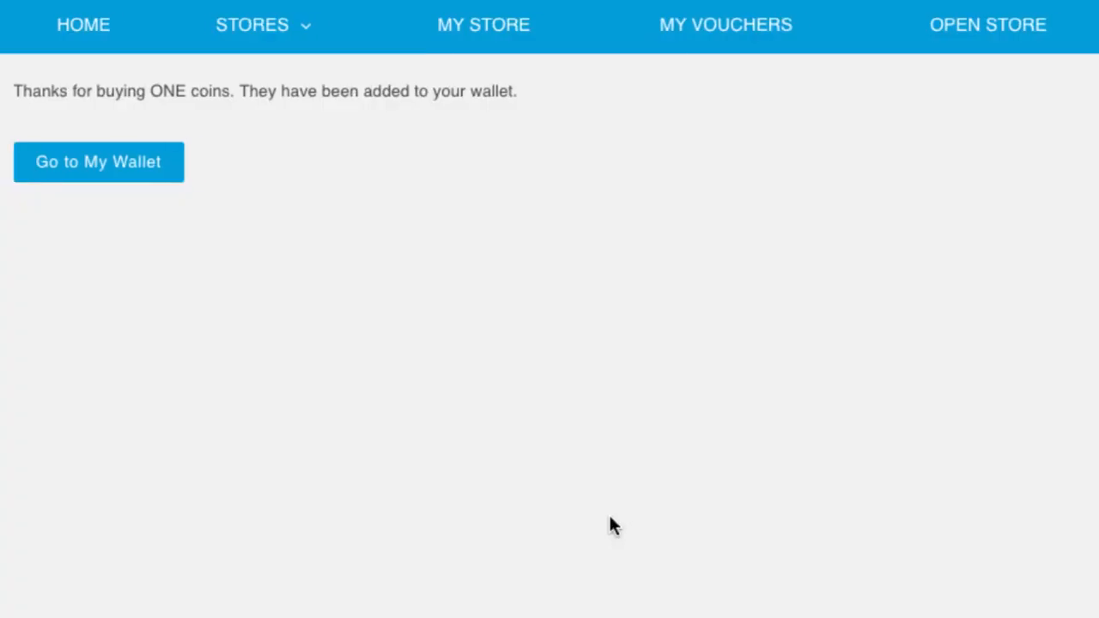
# - Add € 100 cash to the wallet via PayPal and check the updated balances
pyautogui.click(109, 183)
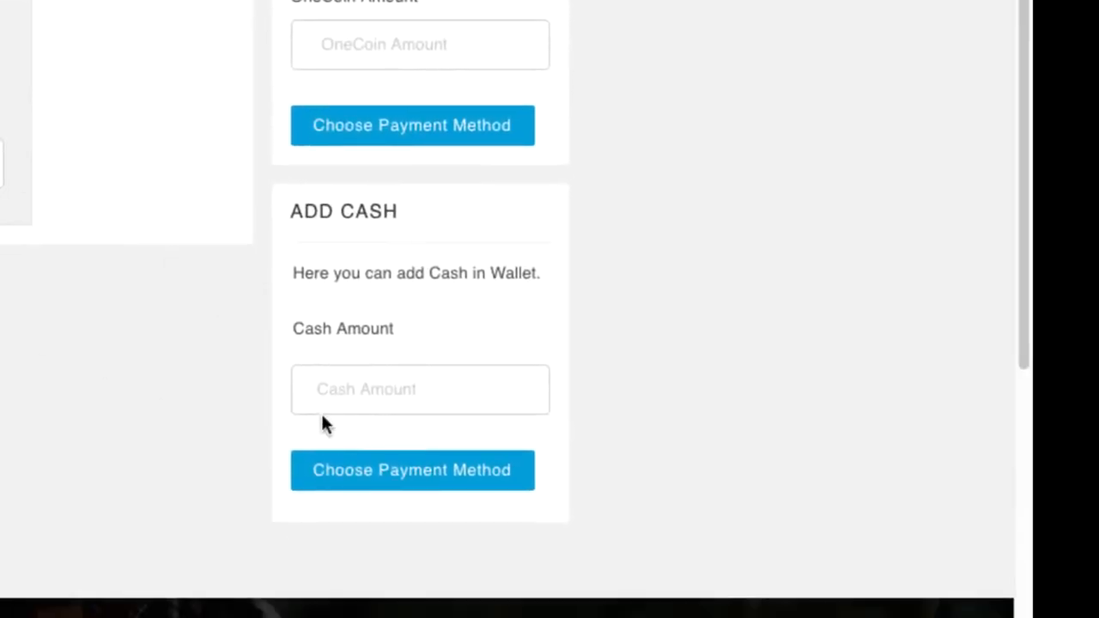
pyautogui.click(342, 396)
pyautogui.write('100')
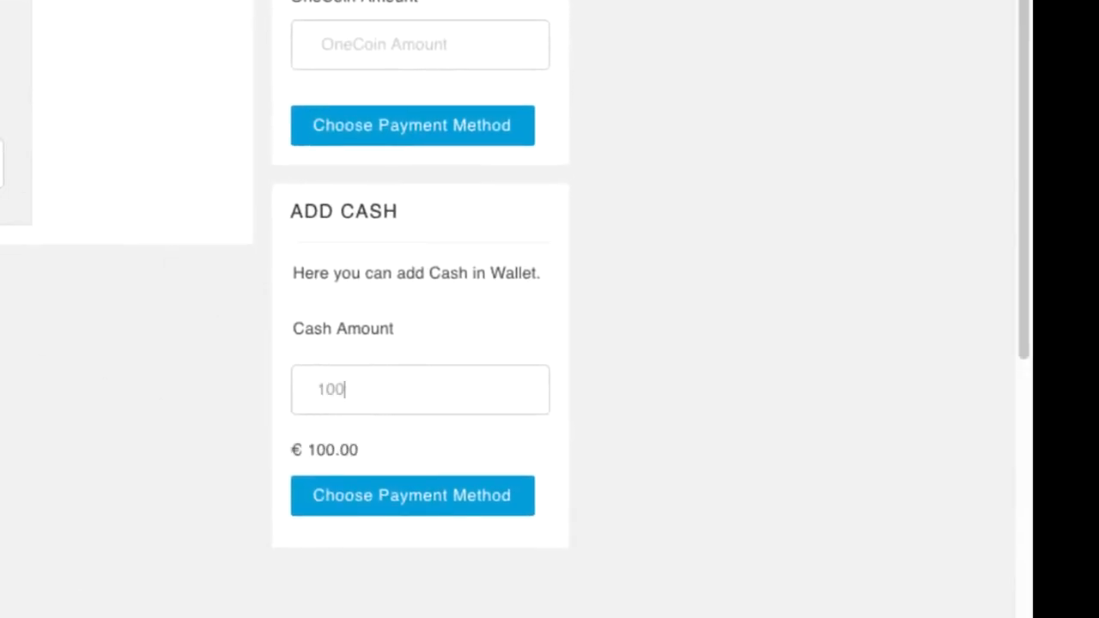
pyautogui.click(401, 508)
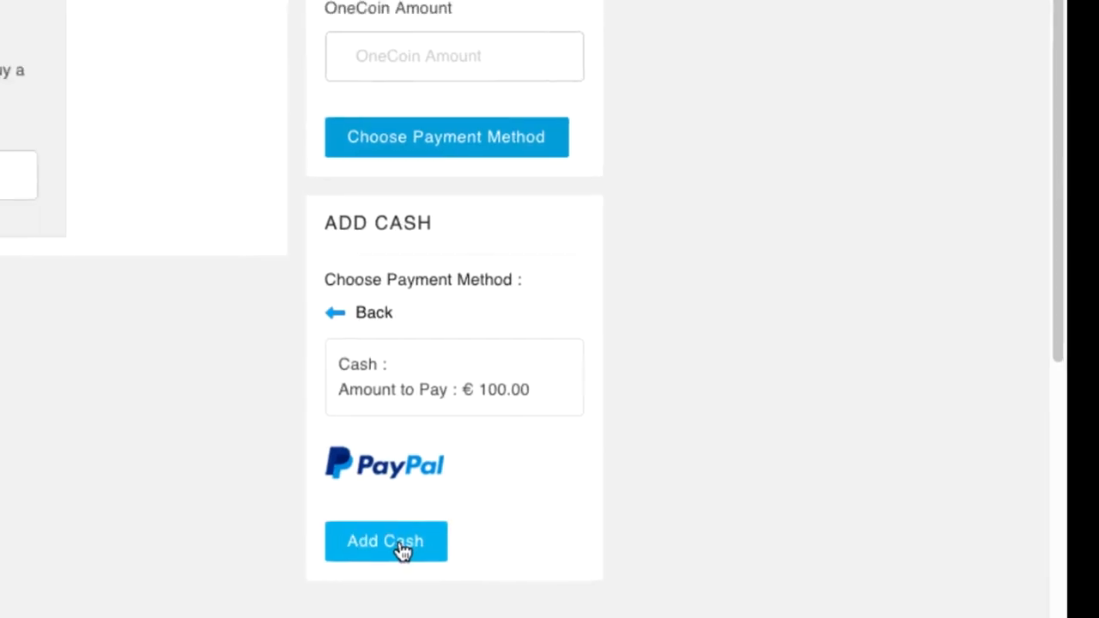
pyautogui.click(369, 538)
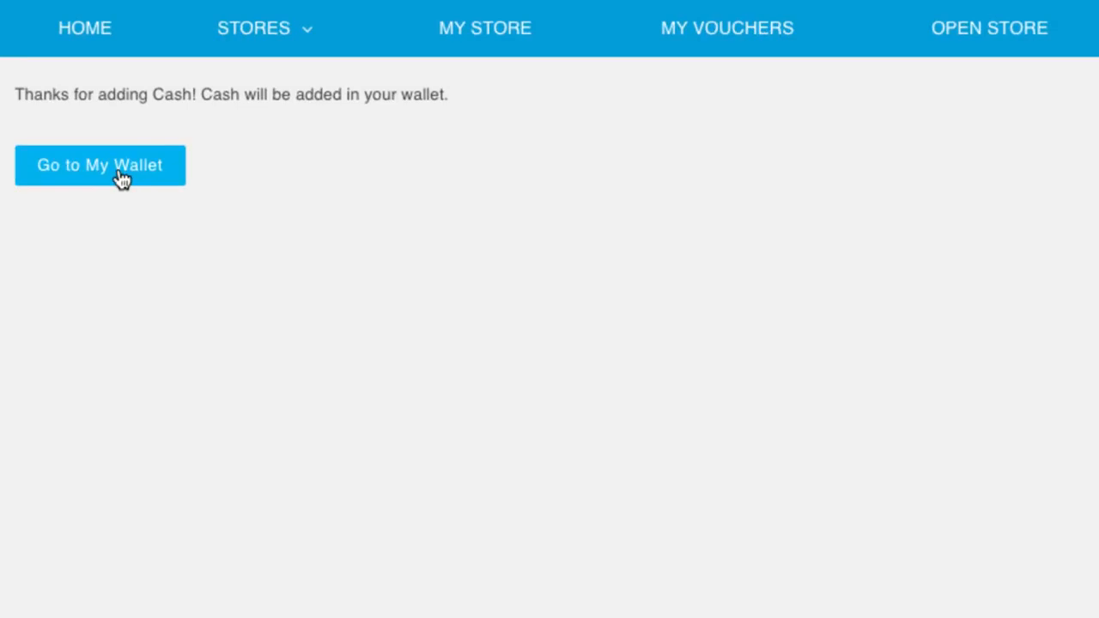
pyautogui.click(121, 178)
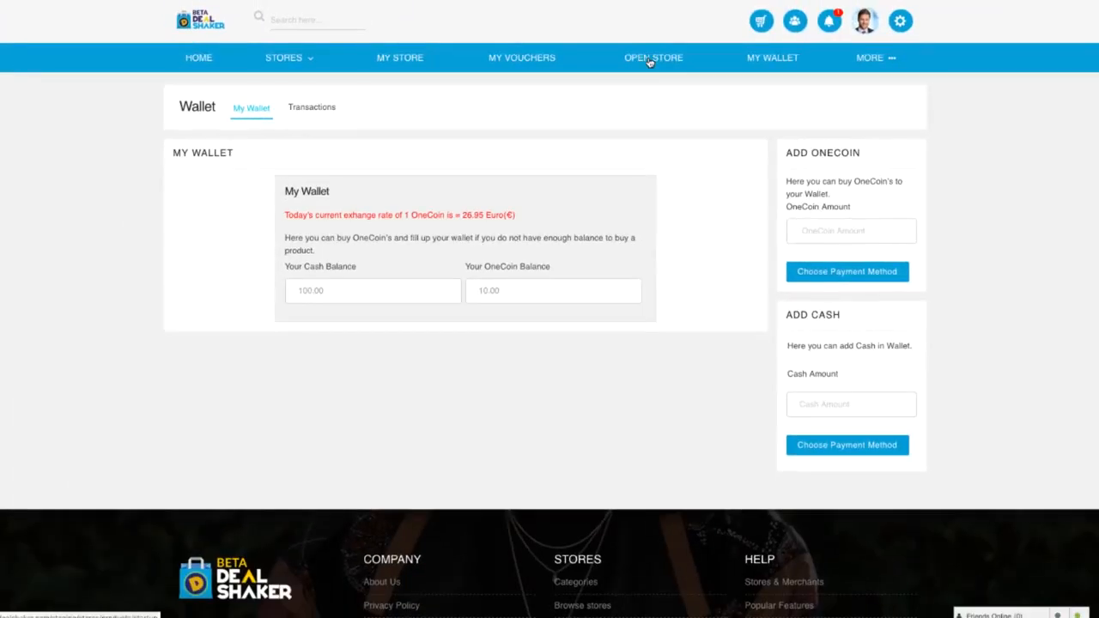
# - Pay the € 4 KYC fee for a new store with PayPal and begin KYC verification
pyautogui.click(650, 60)
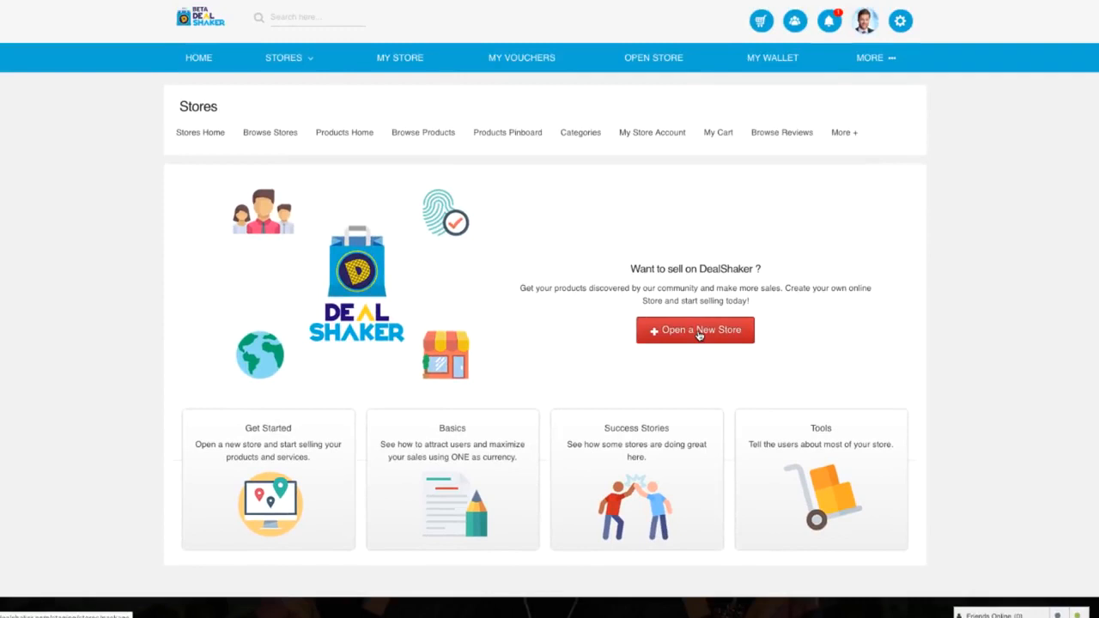
pyautogui.click(699, 335)
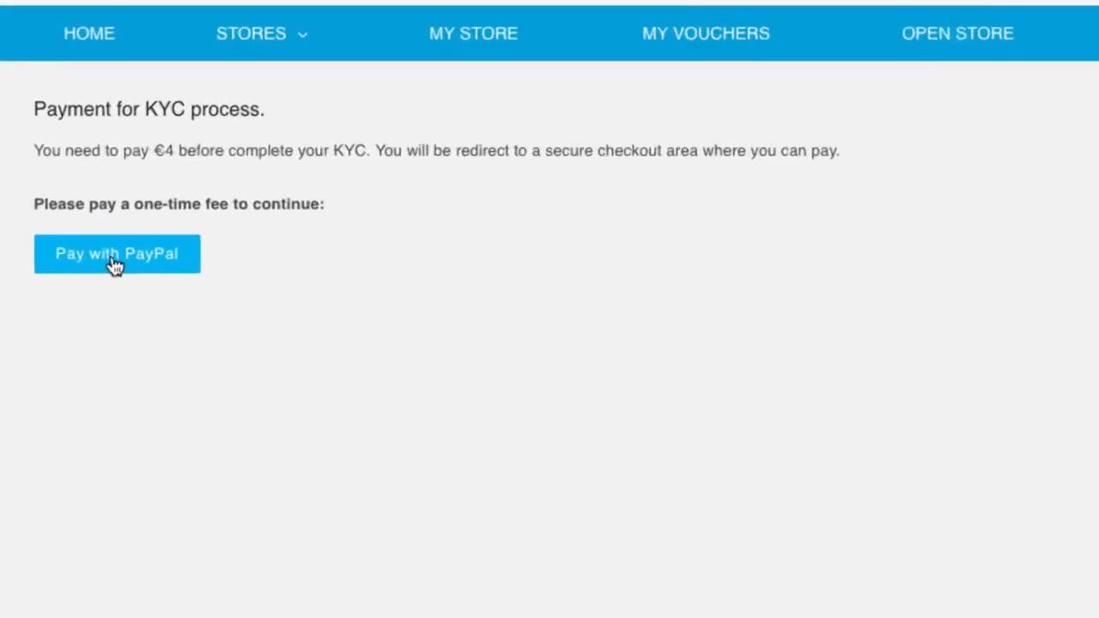
pyautogui.click(105, 269)
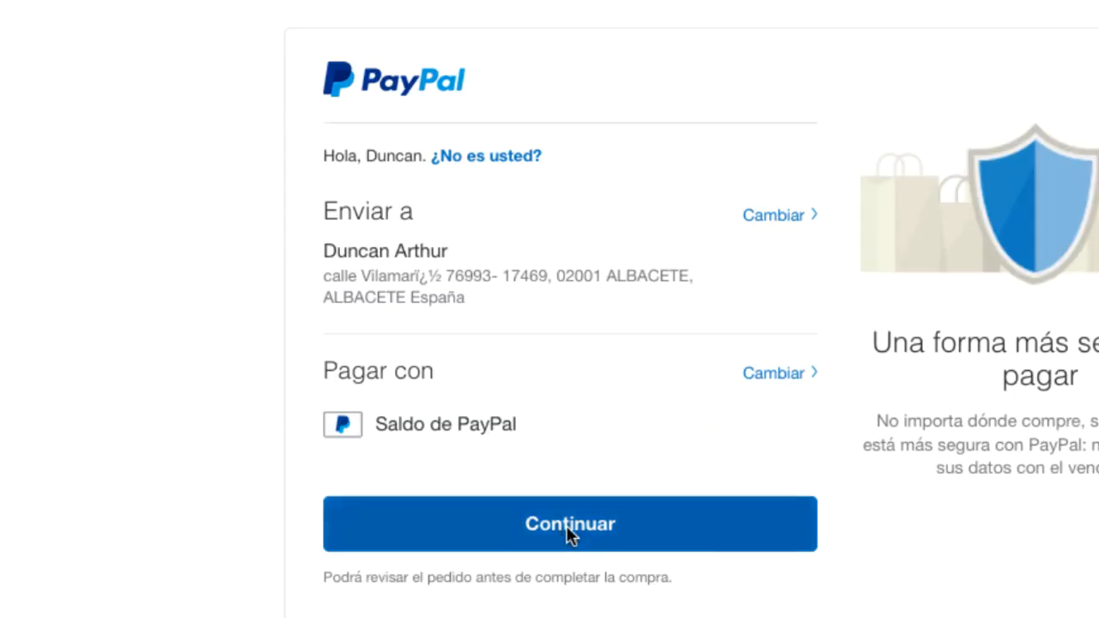
pyautogui.click(564, 531)
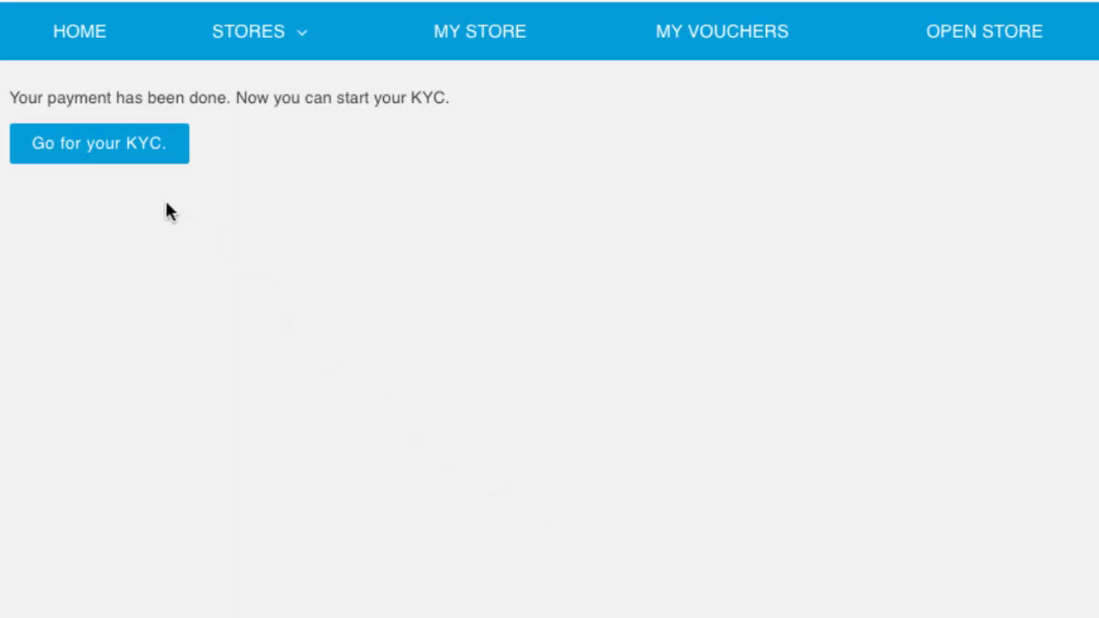
pyautogui.click(101, 146)
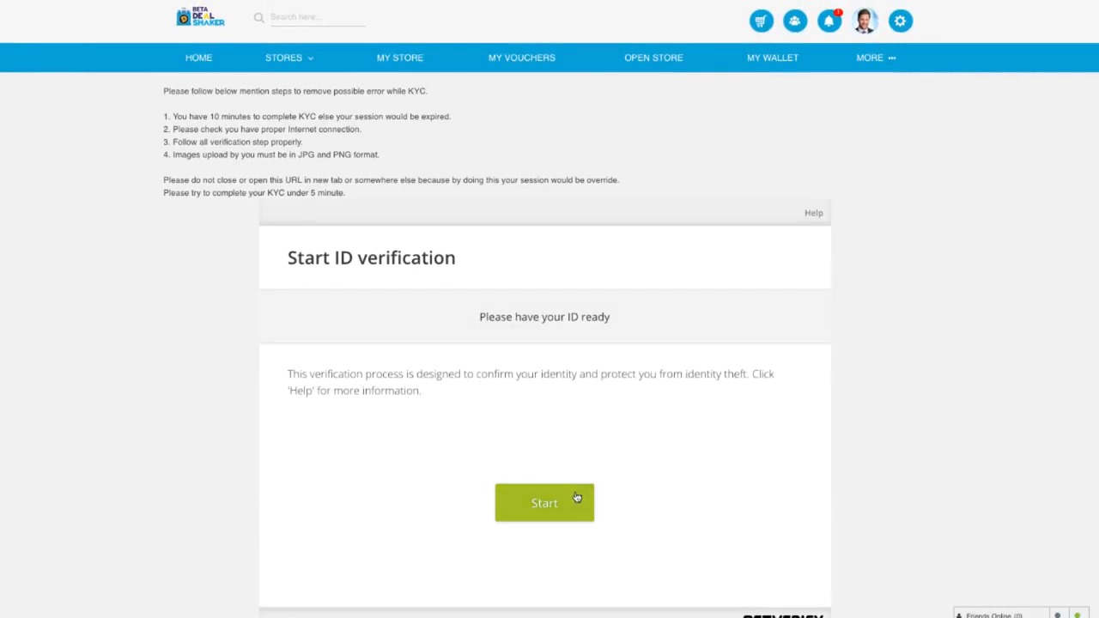
# - Choose Sweden as the issuing country and Passport as the ID type
pyautogui.click(556, 511)
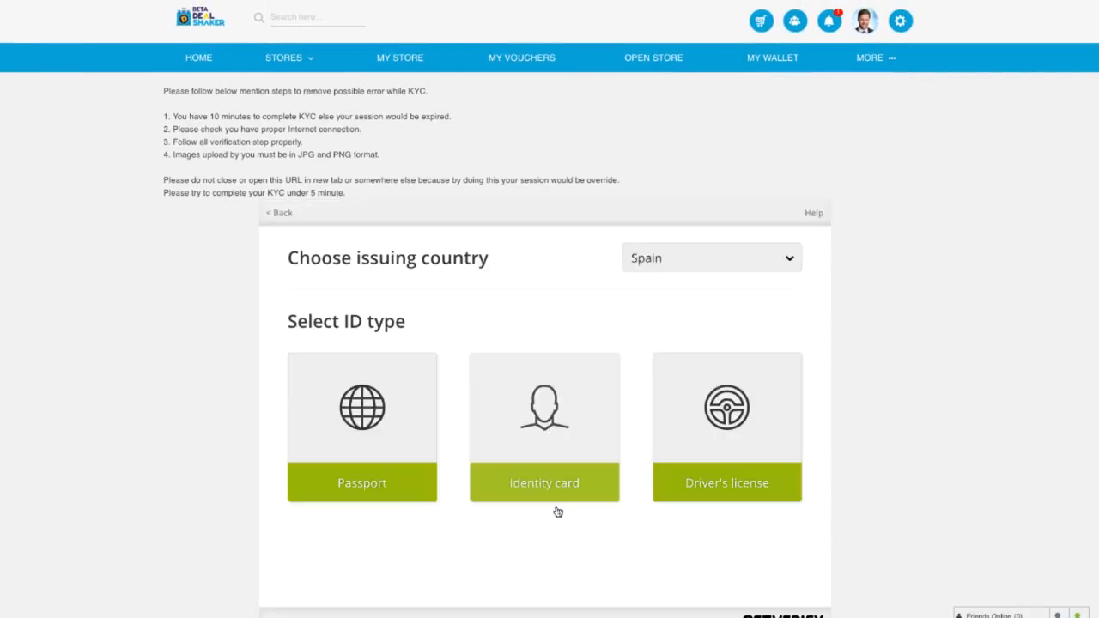
pyautogui.click(789, 263)
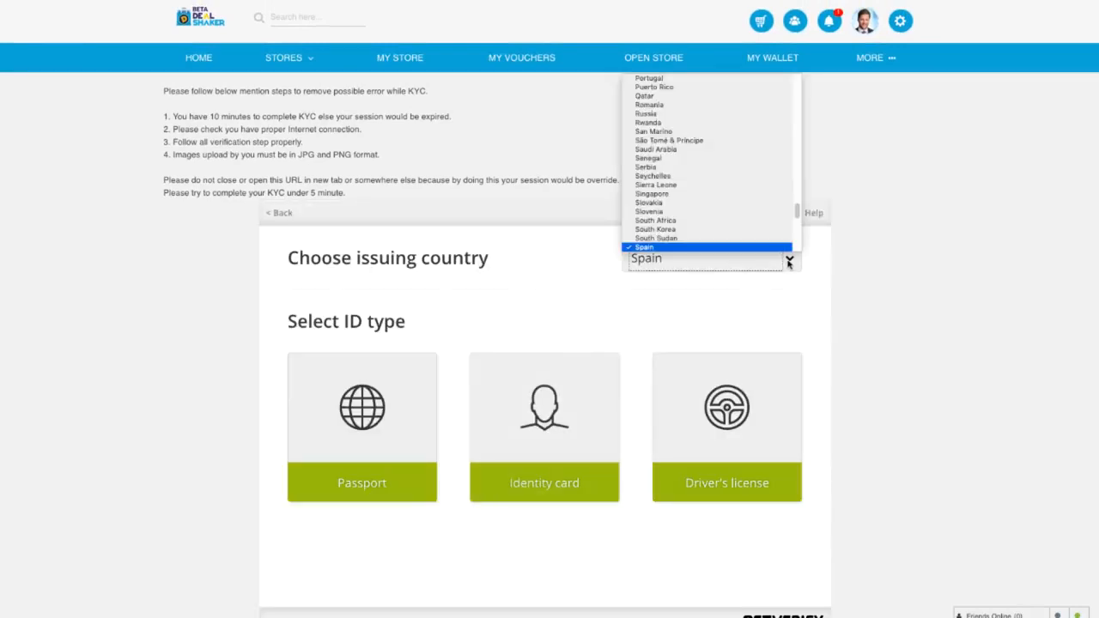
pyautogui.scroll(6, 745, 180)
pyautogui.scroll(-7, 745, 180)
pyautogui.scroll(4, 744, 179)
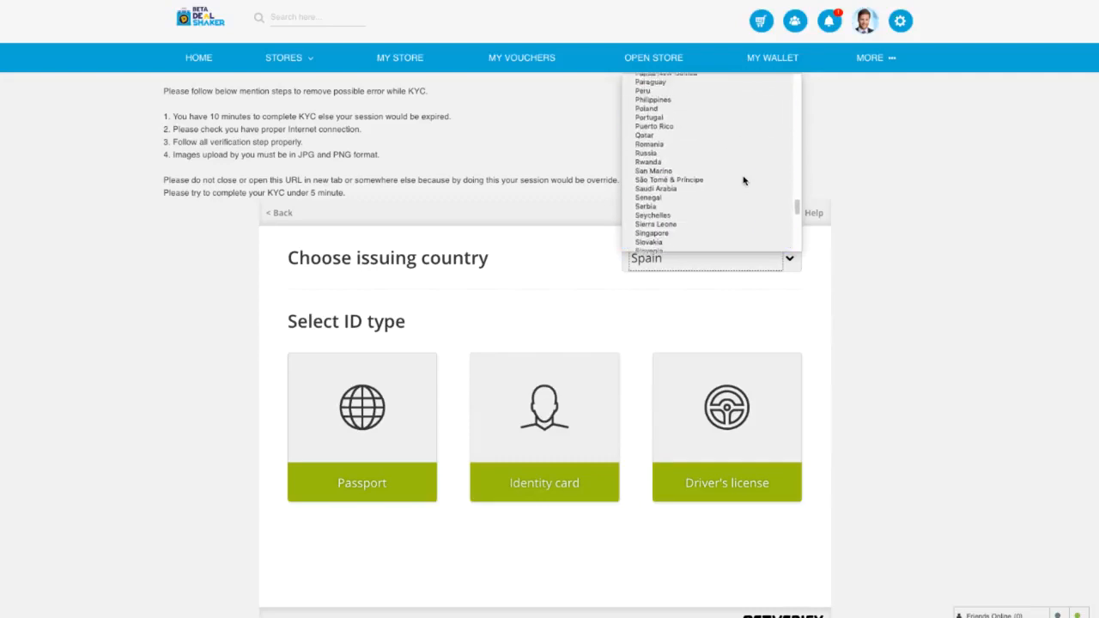
pyautogui.scroll(-3, 744, 179)
pyautogui.scroll(-3, 744, 181)
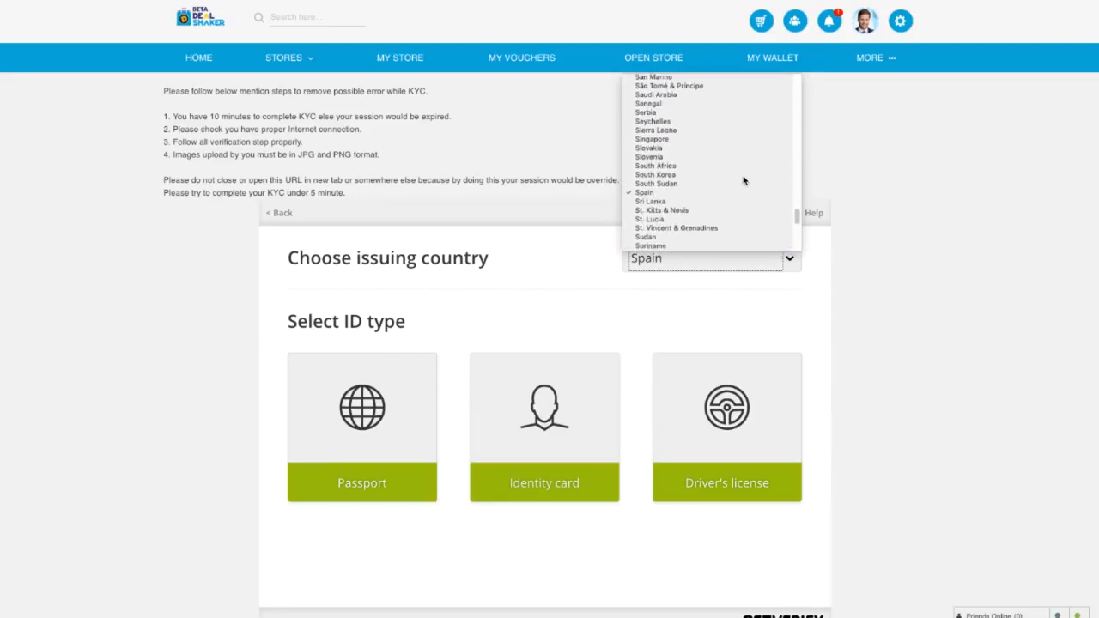
pyautogui.click(692, 239)
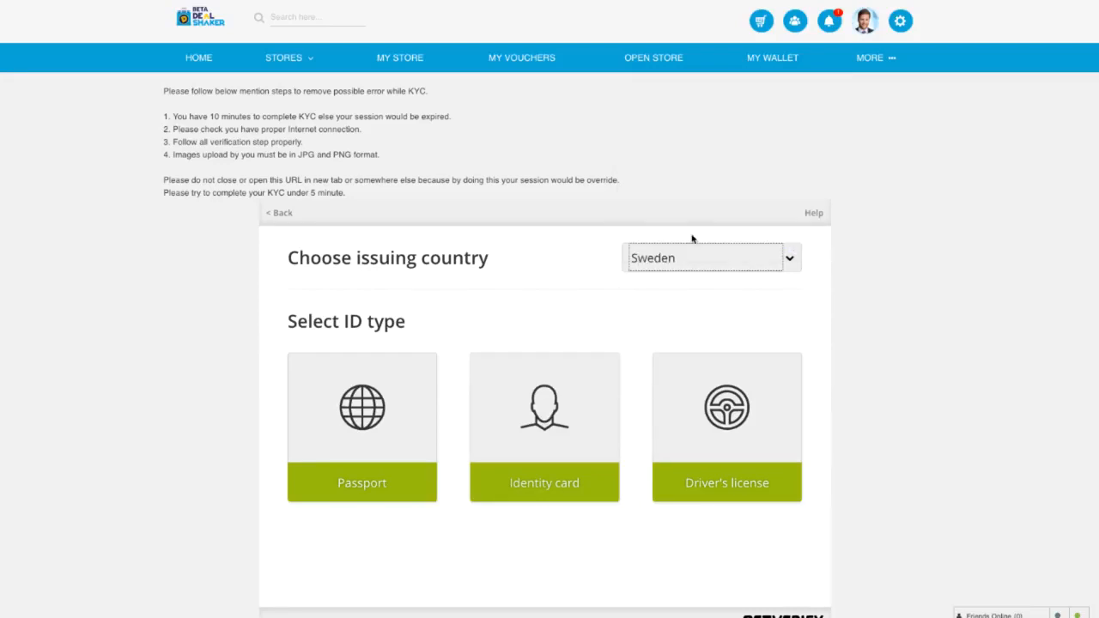
pyautogui.click(379, 487)
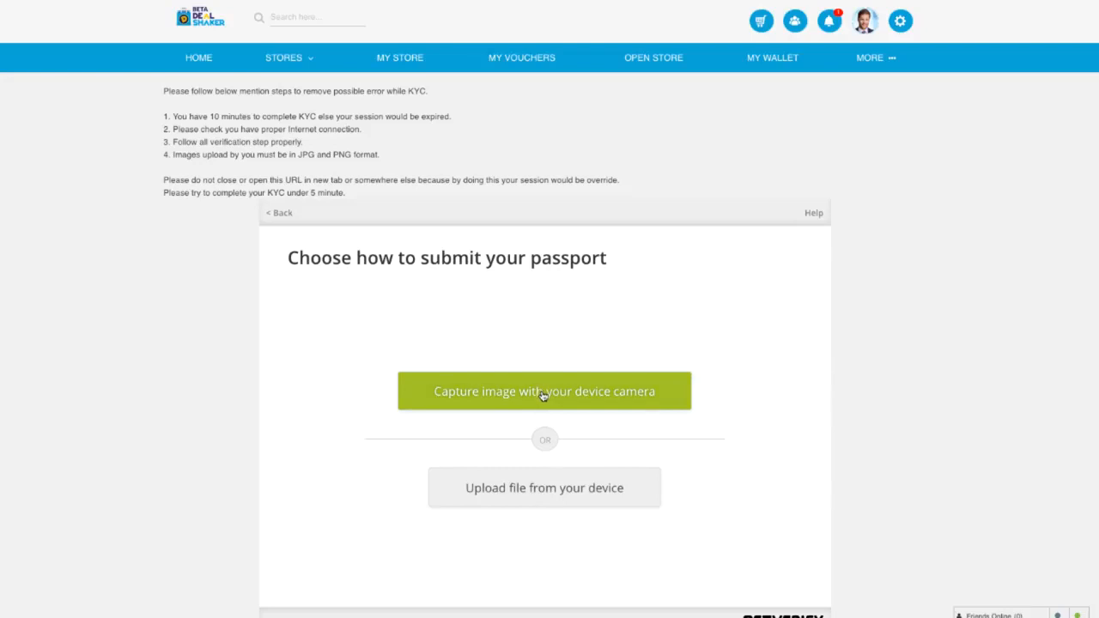
# - Capture the passport page and a face photo with the device camera and submit them
pyautogui.click(542, 394)
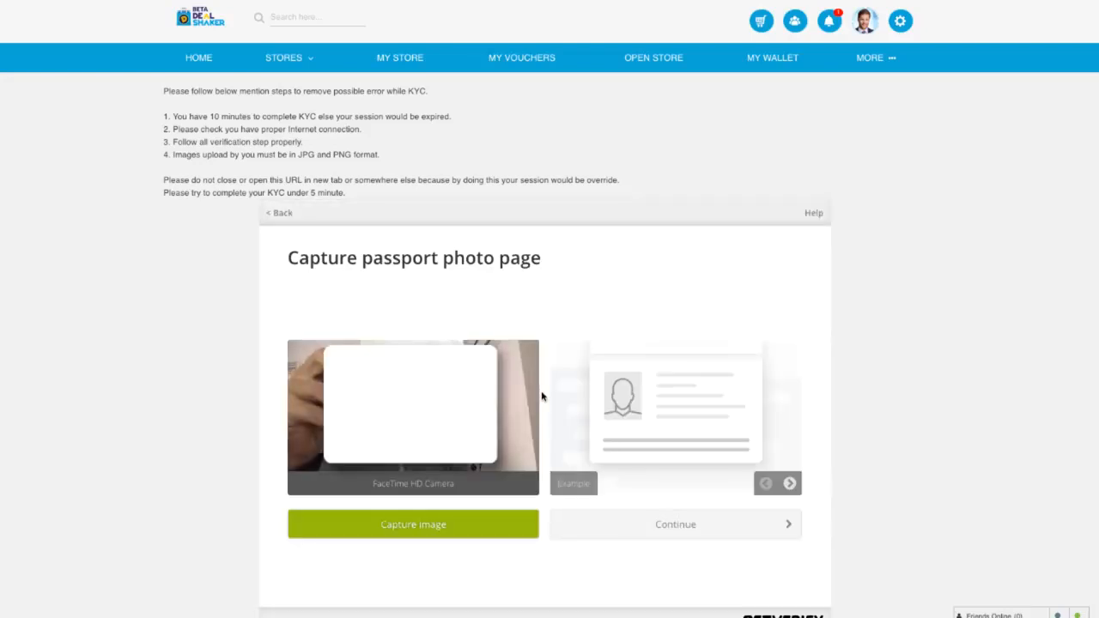
pyautogui.click(433, 529)
pyautogui.click(680, 527)
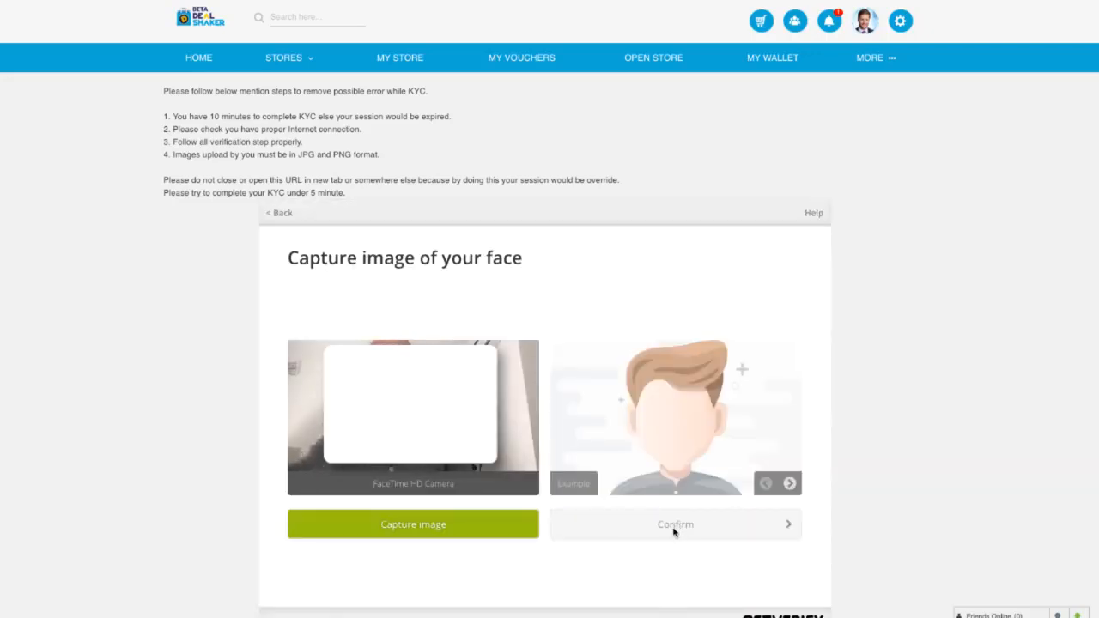
pyautogui.click(438, 527)
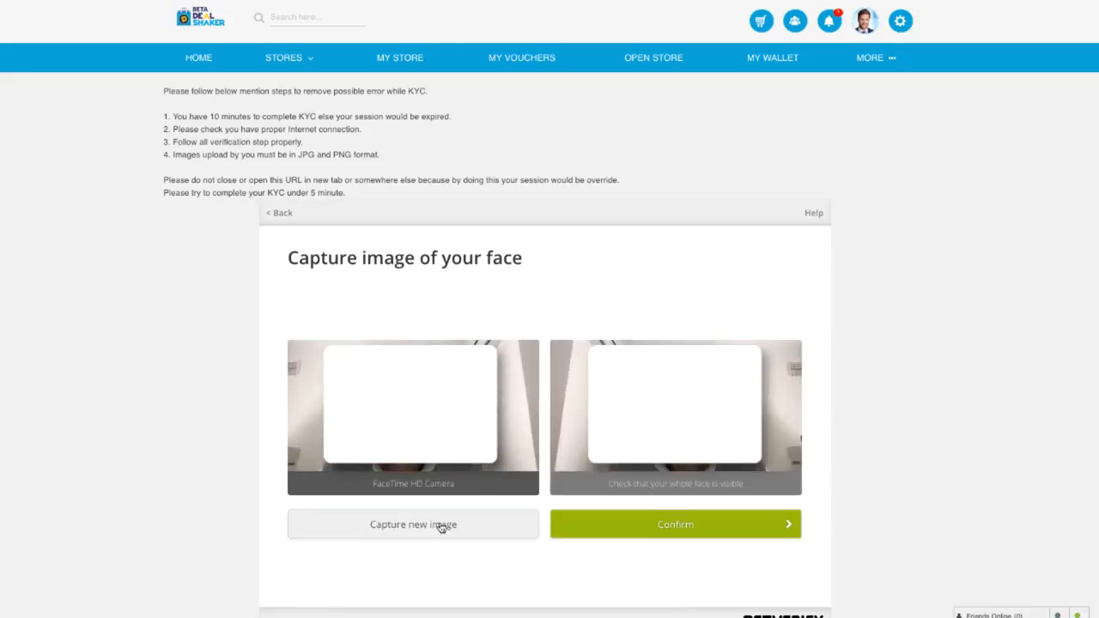
pyautogui.click(684, 529)
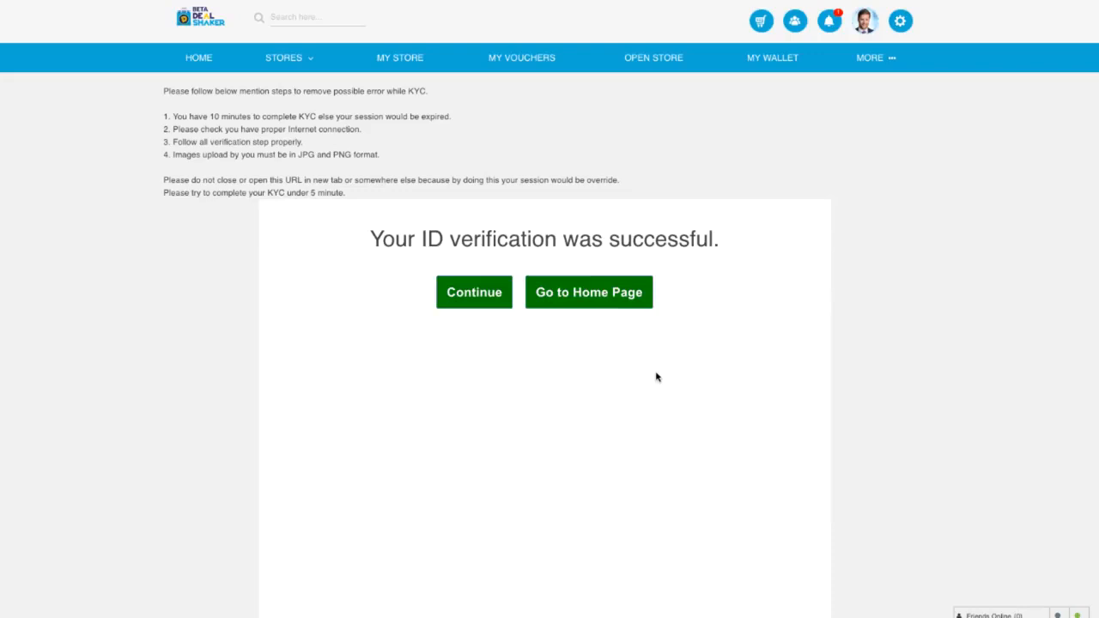
# - Pick the €5.00 weekly DealShaker Standard package and start filling in the store title
pyautogui.click(474, 292)
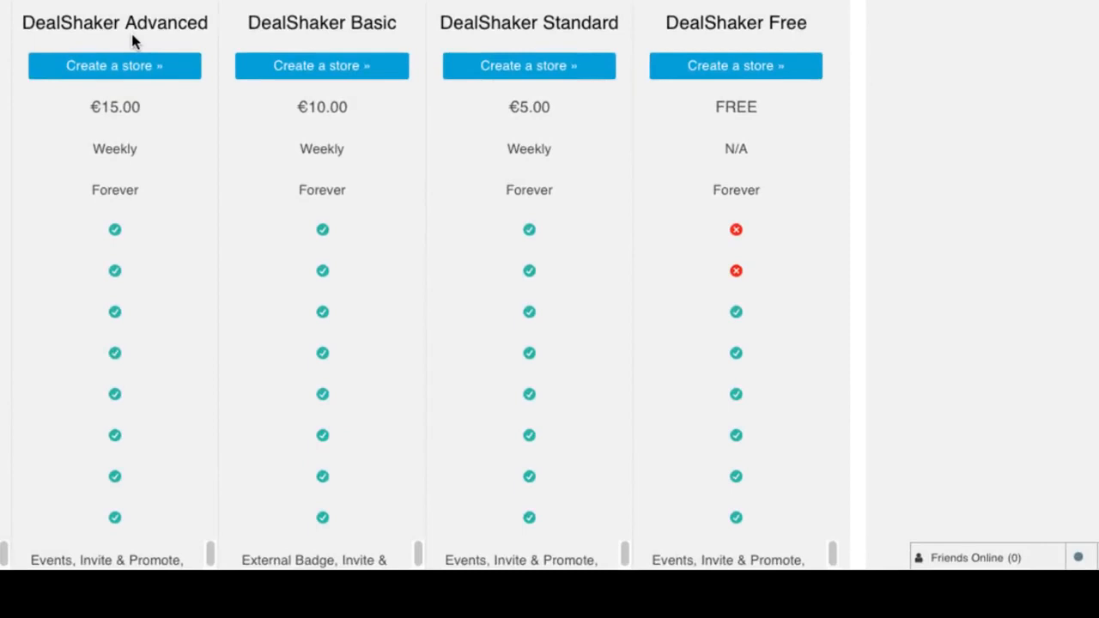
pyautogui.click(527, 67)
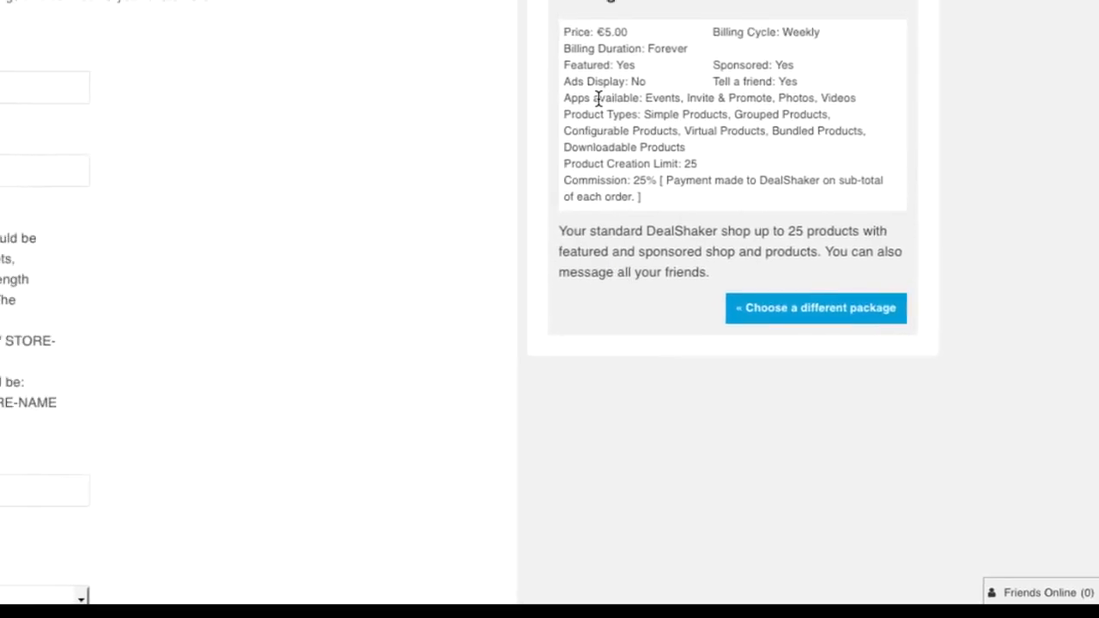
pyautogui.click(220, 231)
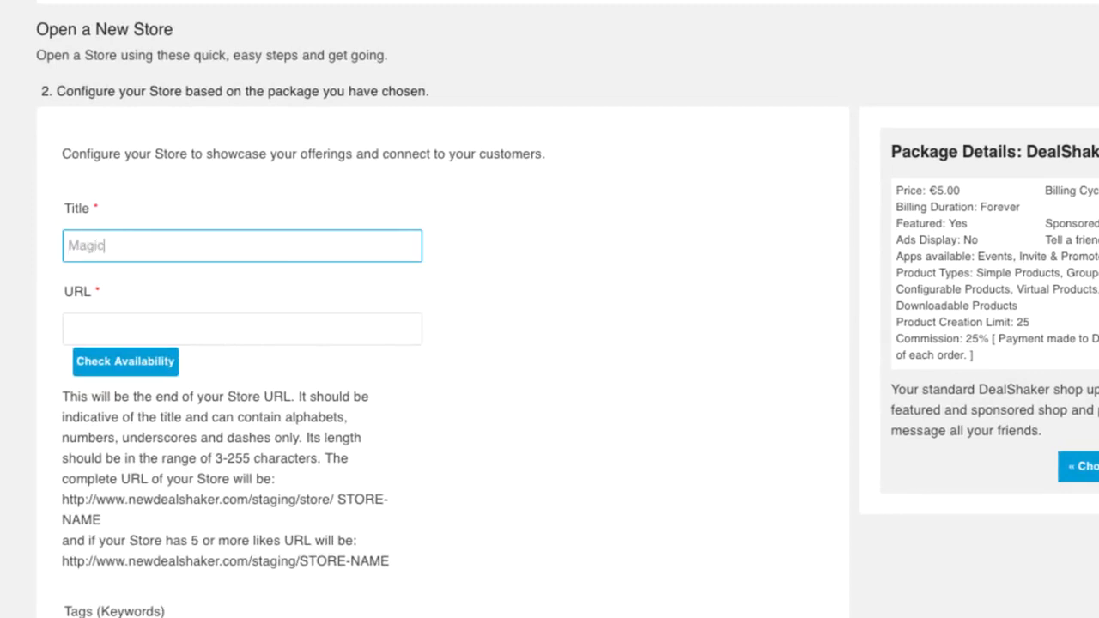
# - Set the store URL to magic-shop and confirm it is available
pyautogui.press('Tab')
pyautogui.write('mag')
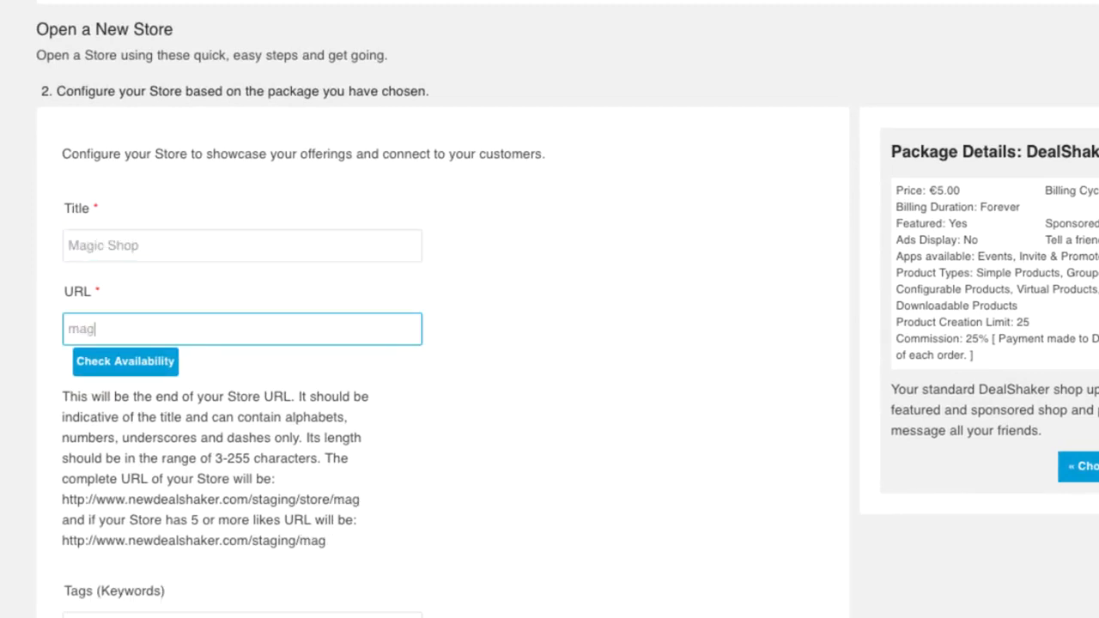
pyautogui.write('ic-shop')
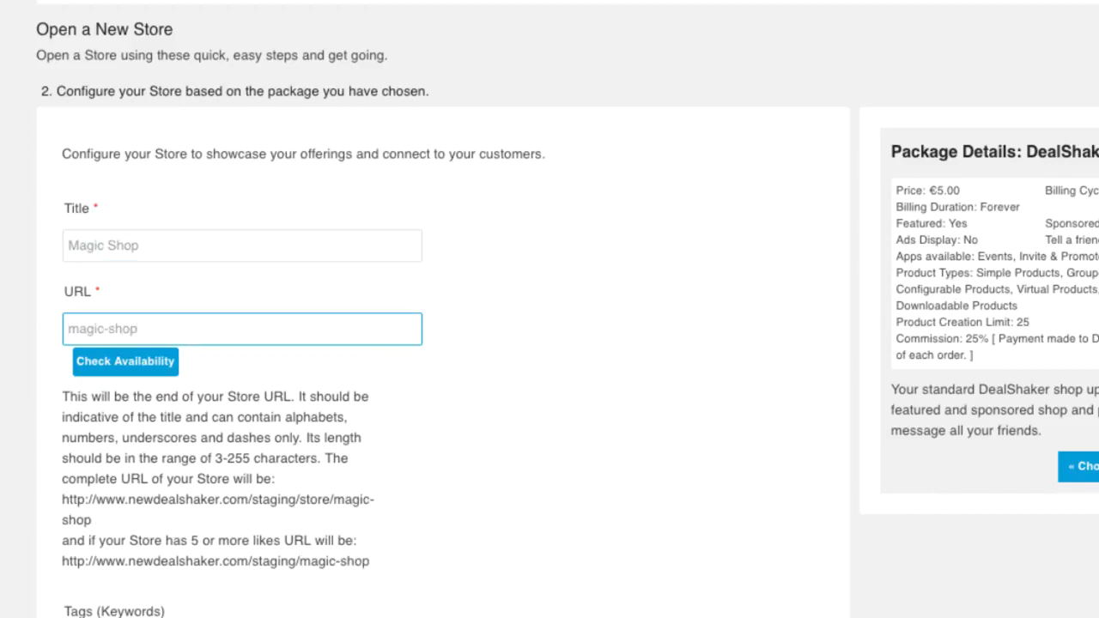
pyautogui.click(120, 367)
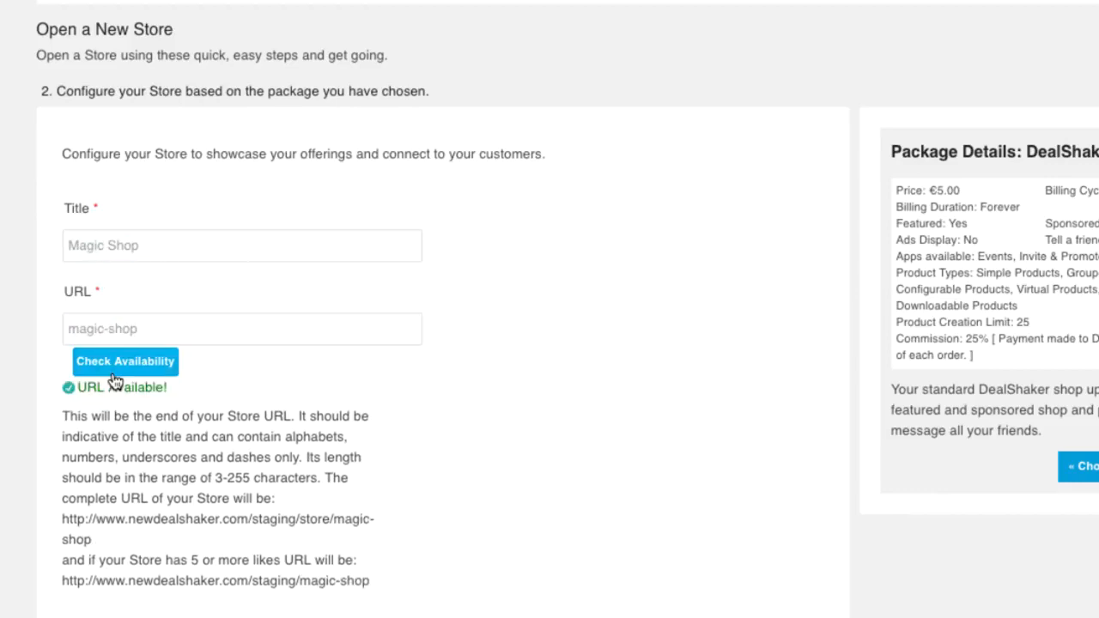
pyautogui.scroll(-3, 114, 382)
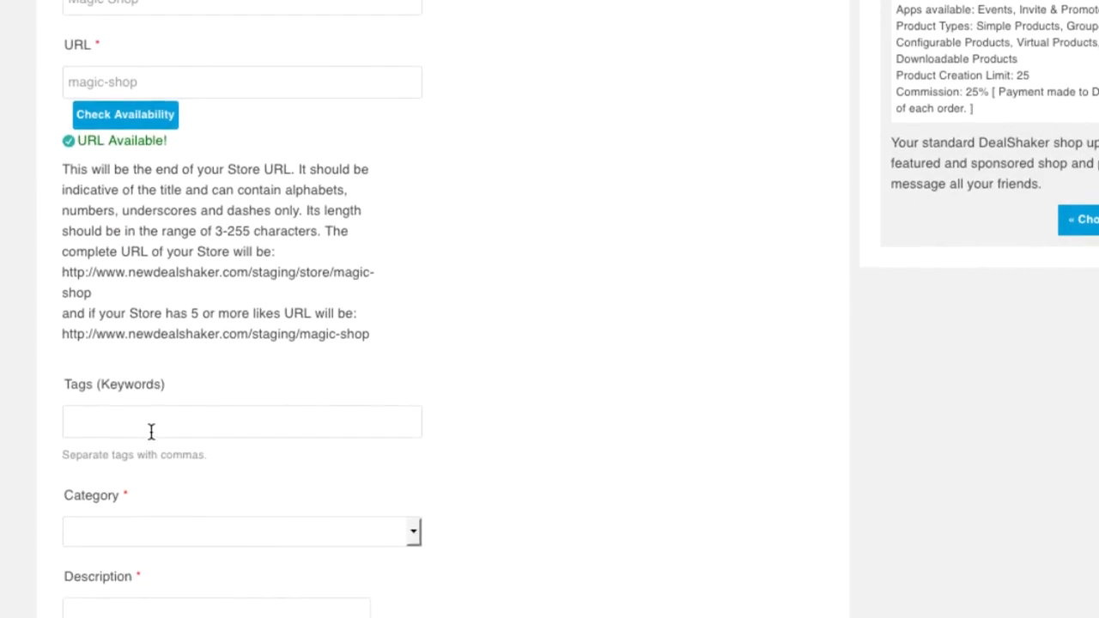
# - Tag the store 'magic' and set its category to Online Services
pyautogui.click(151, 428)
pyautogui.press('Tab')
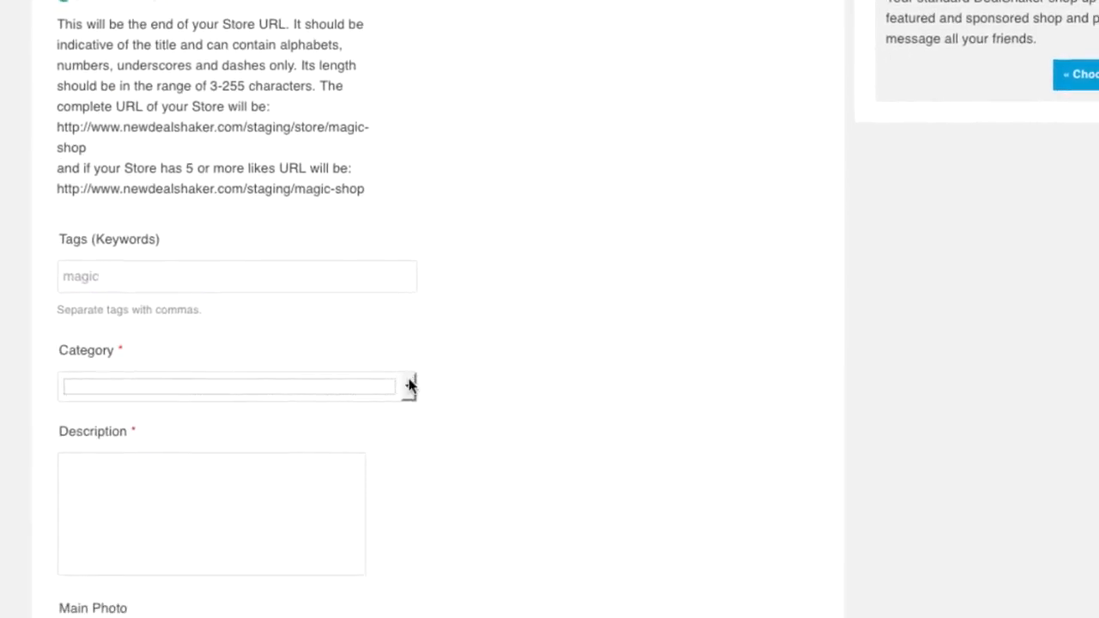
pyautogui.click(413, 532)
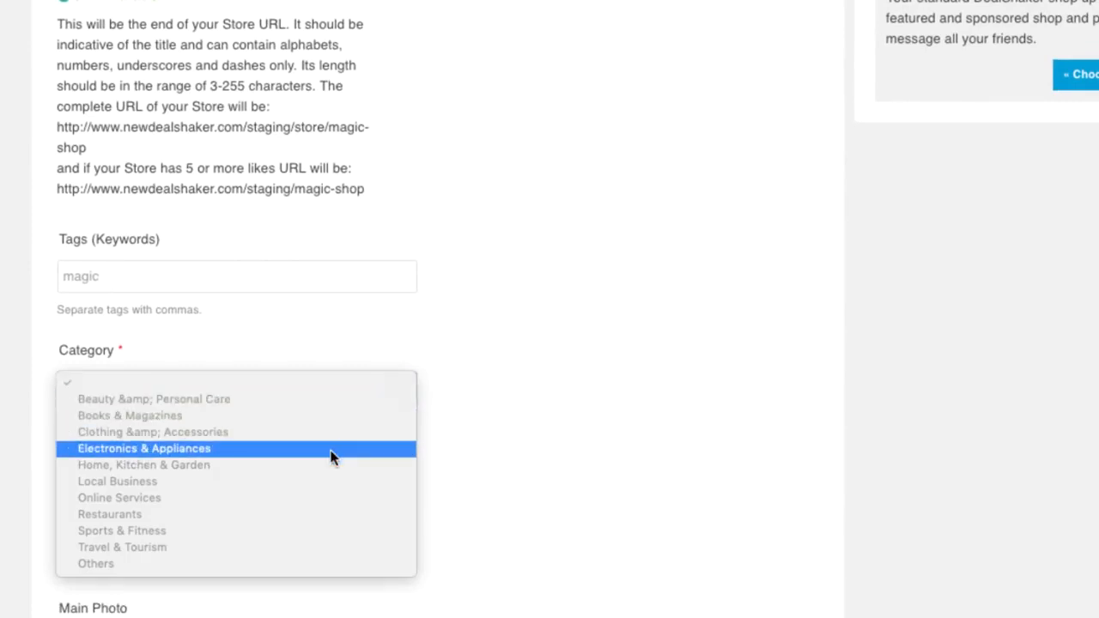
pyautogui.click(318, 499)
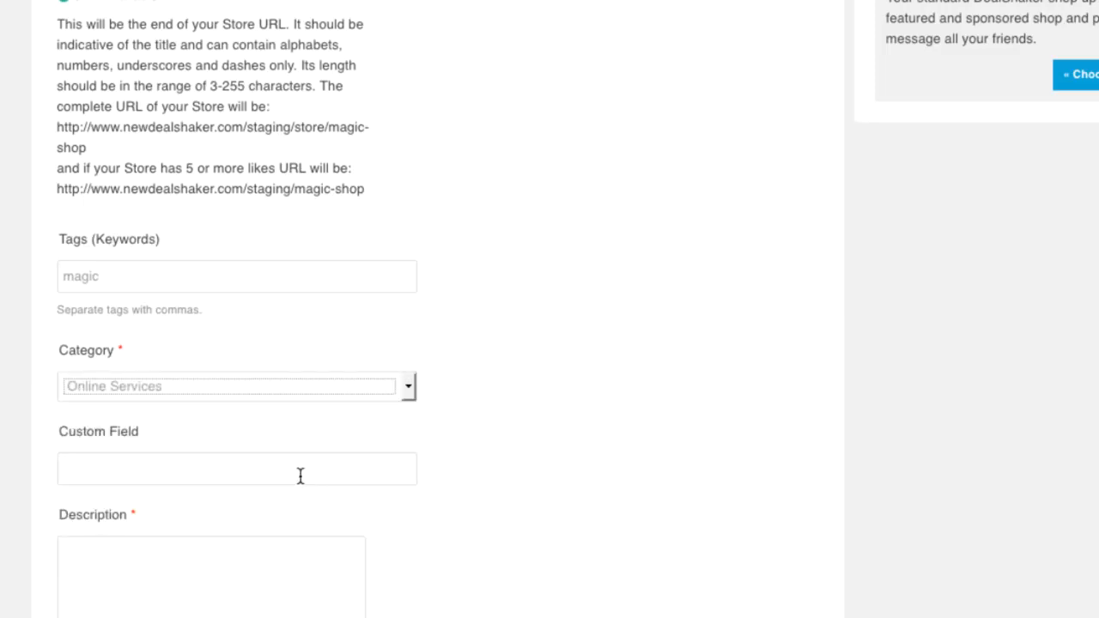
# - Add the store description 'Here you can get magic services'
pyautogui.scroll(-1, 302, 485)
pyautogui.click(296, 498)
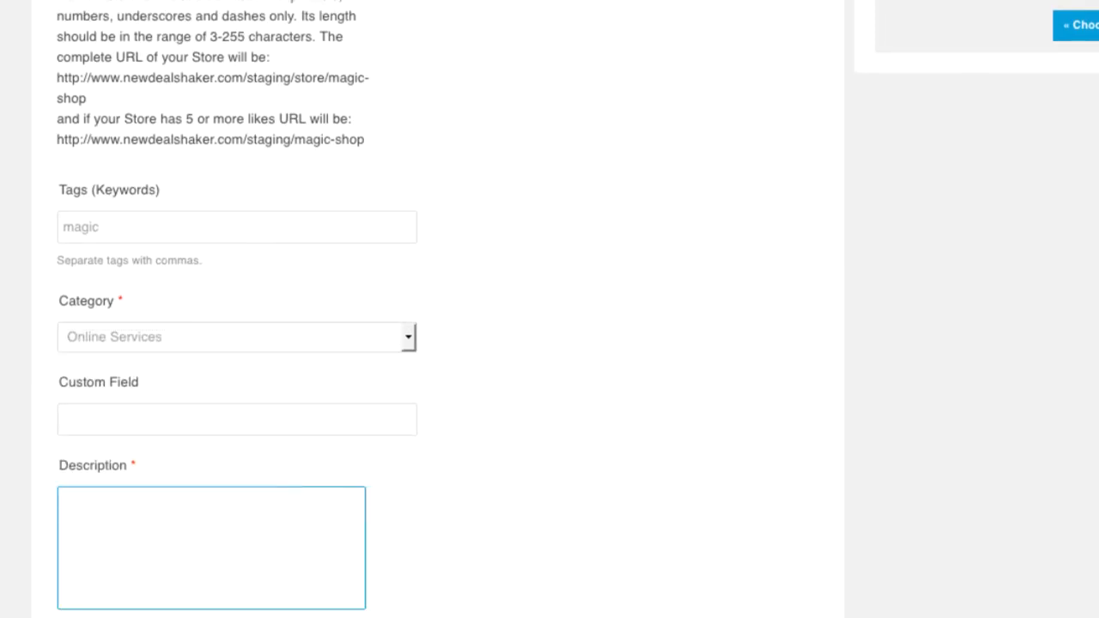
pyautogui.write('Here you can g')
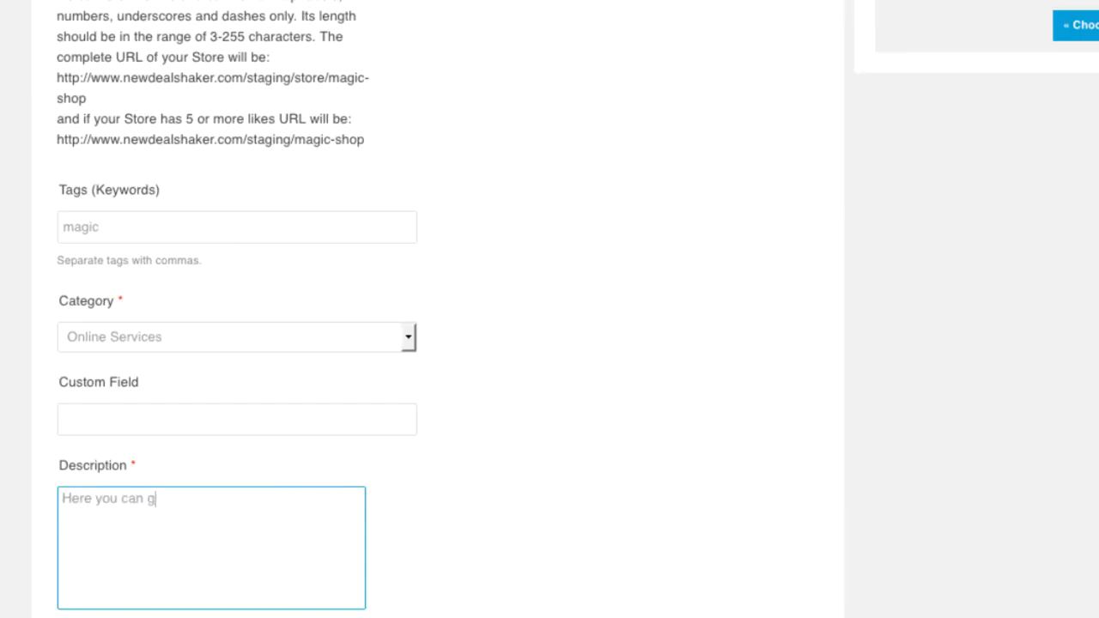
pyautogui.write('et magic servie')
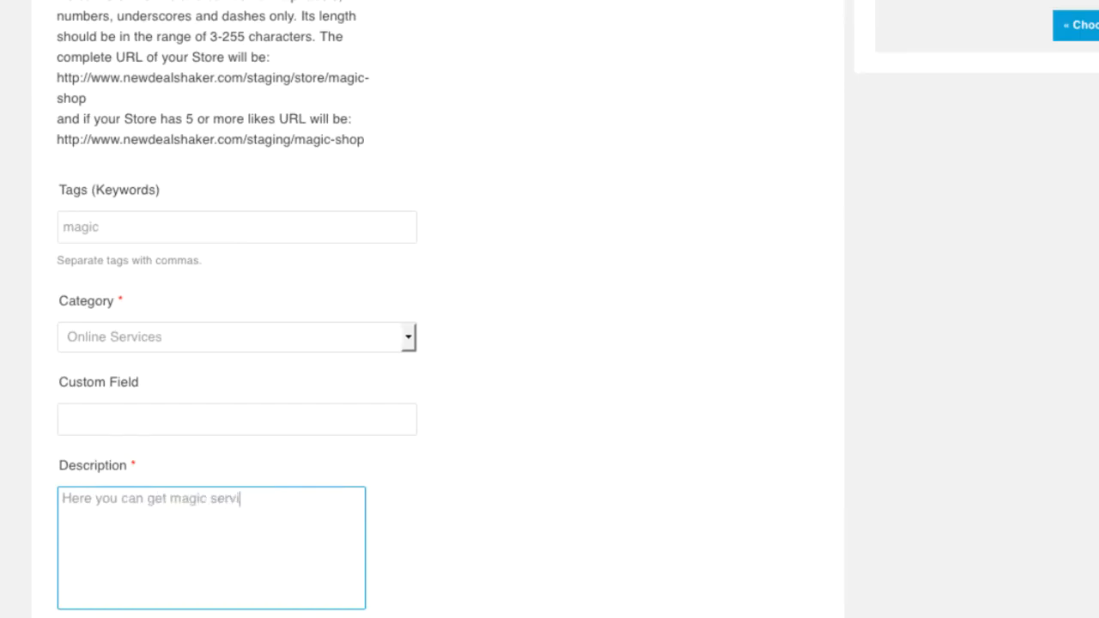
pyautogui.write('ces')
pyautogui.scroll(-5, 550, 343)
# - Attach translate.jpg as the main photo and set the location to a Storgatan, Stockholm address
pyautogui.click(99, 460)
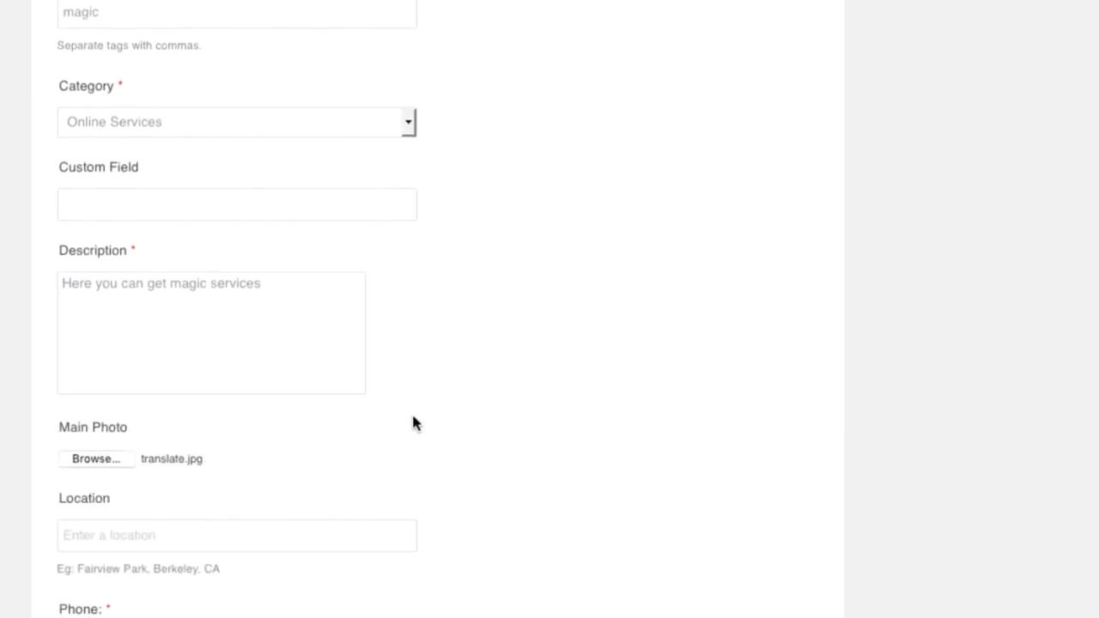
pyautogui.scroll(-1, 413, 423)
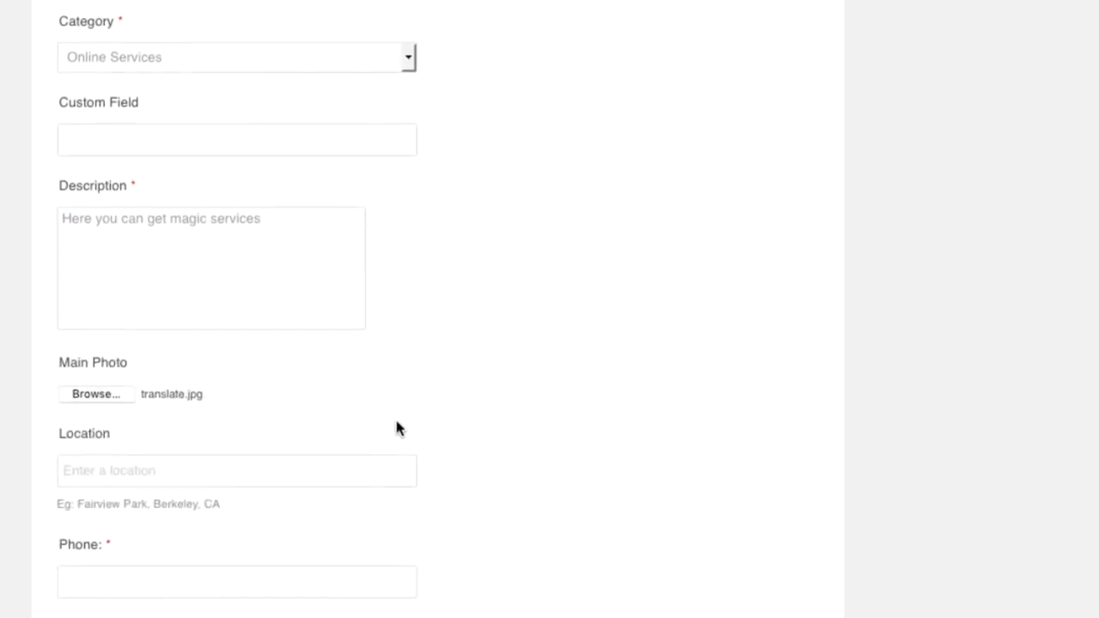
pyautogui.click(339, 465)
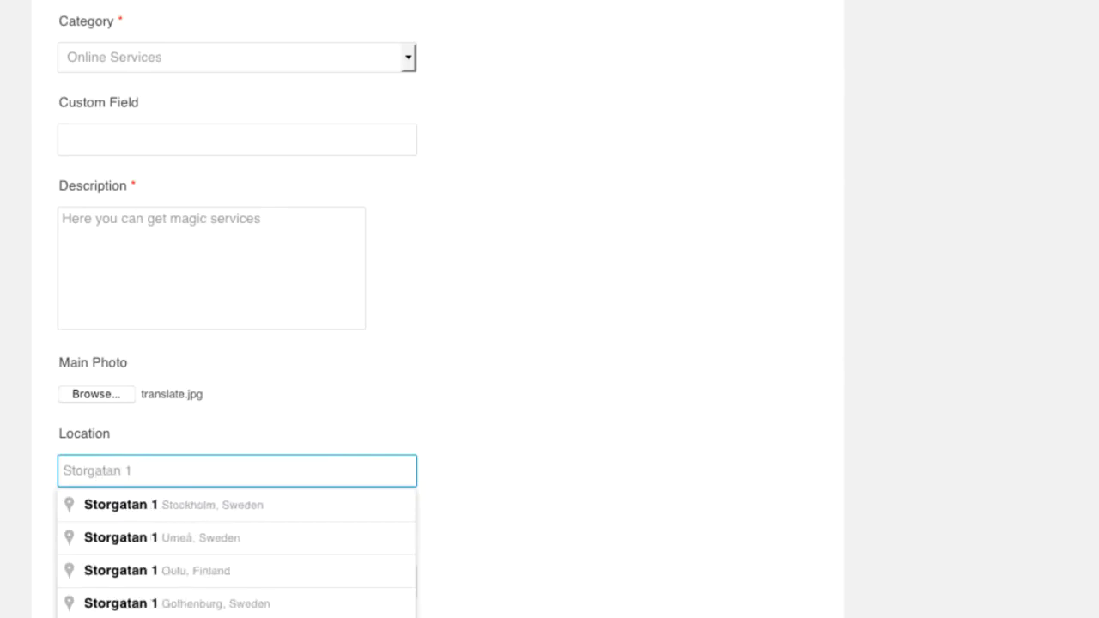
pyautogui.click(246, 505)
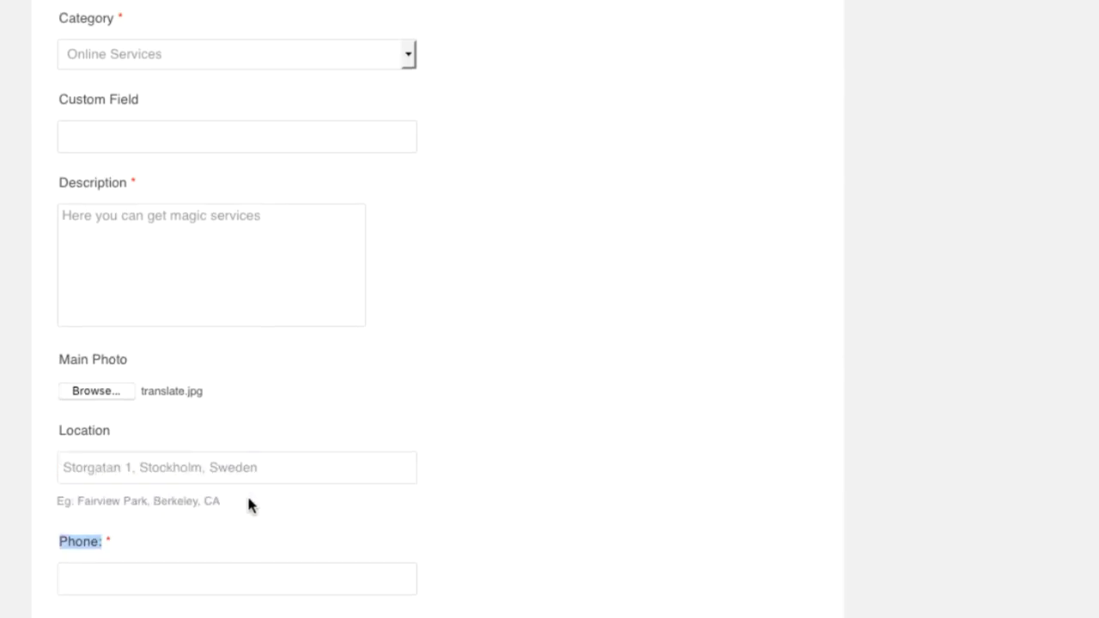
pyautogui.scroll(-3, 249, 506)
# - Fill in the store's contact phone number and e-mail address
pyautogui.click(319, 352)
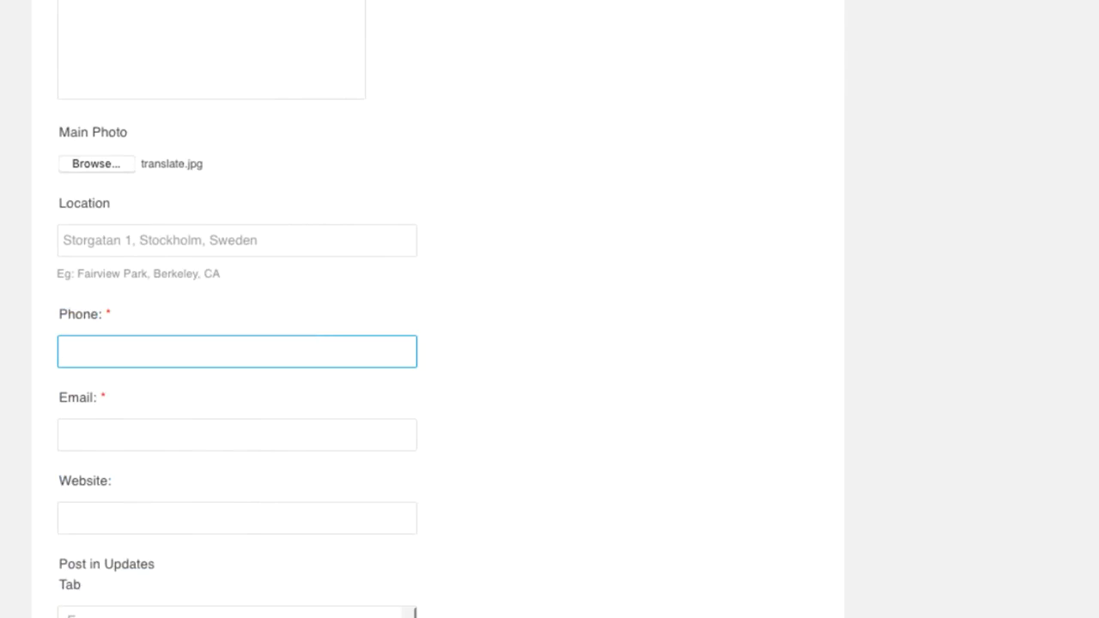
pyautogui.write('+46 555 55 555 5')
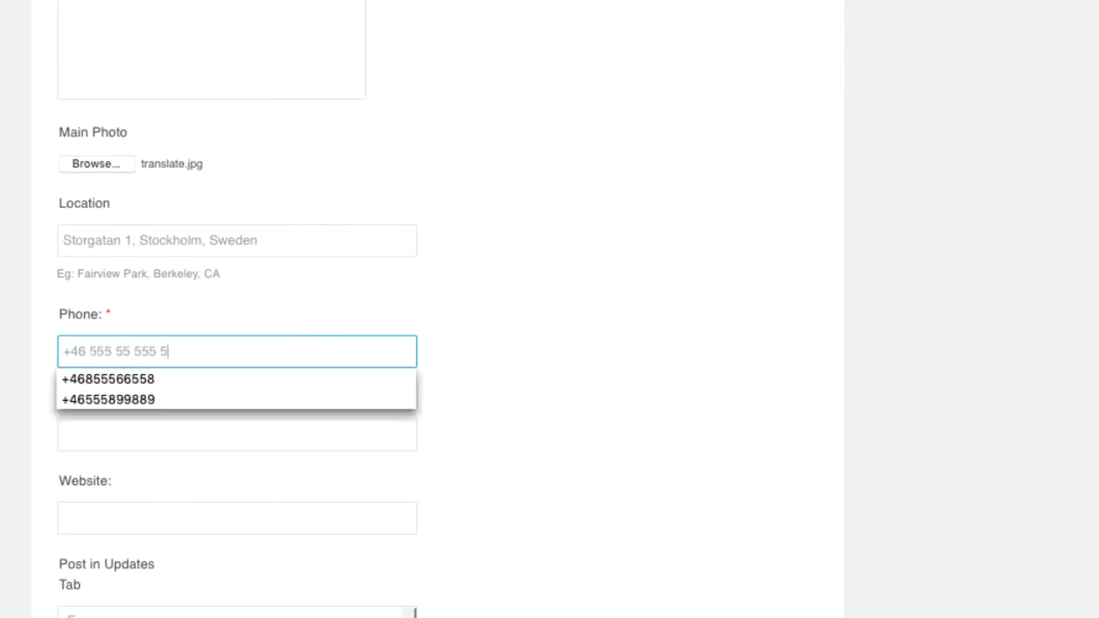
pyautogui.press('Tab')
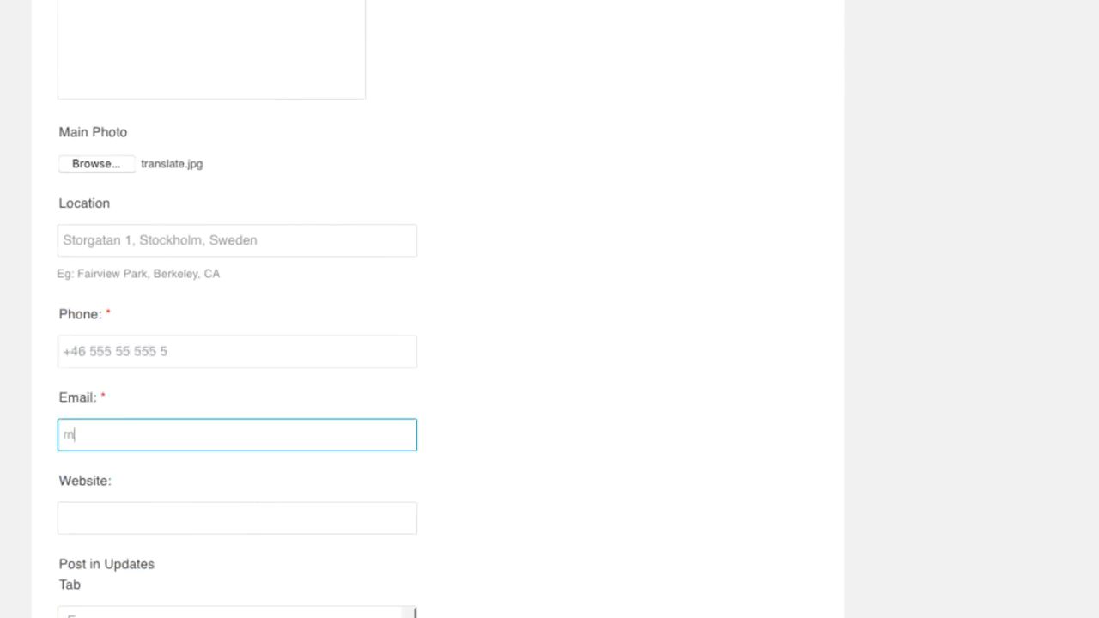
pyautogui.press('Tab')
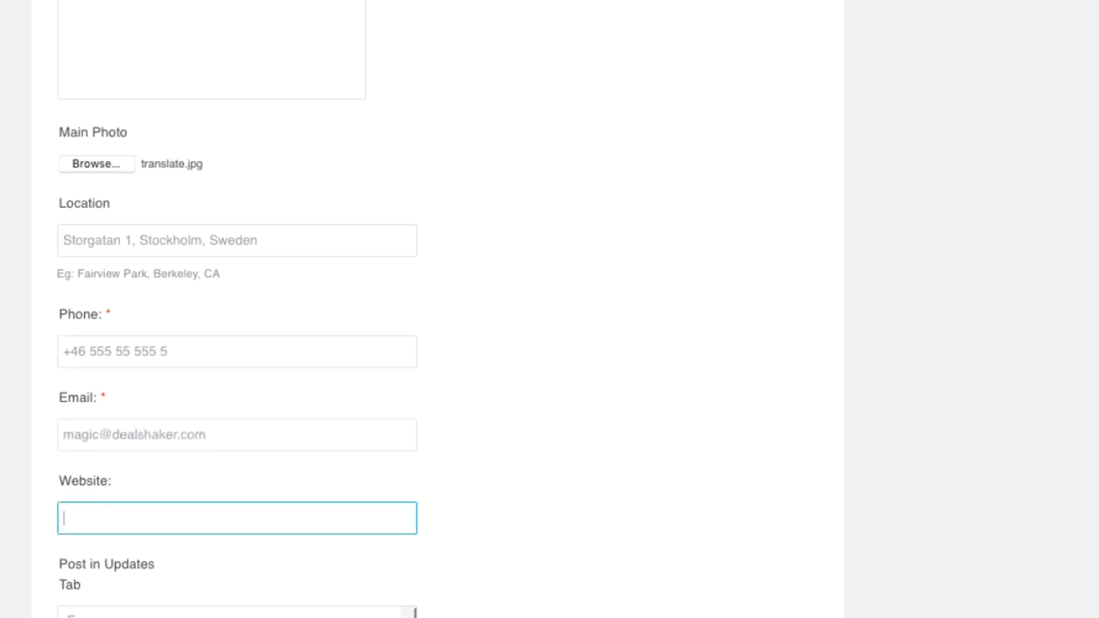
pyautogui.scroll(-6, 319, 345)
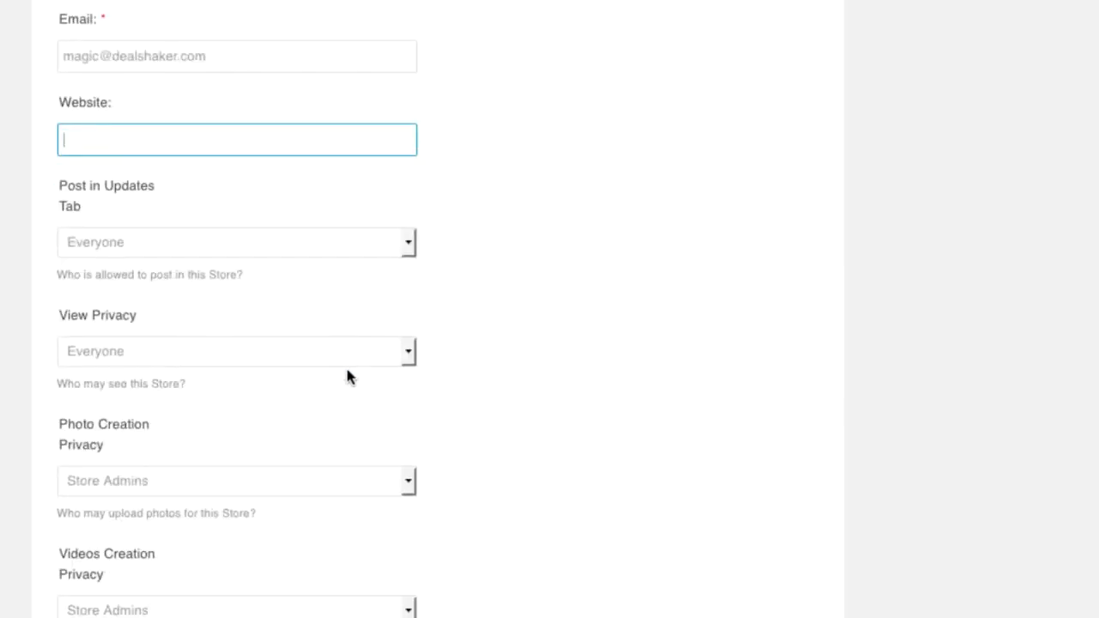
pyautogui.scroll(-4, 365, 361)
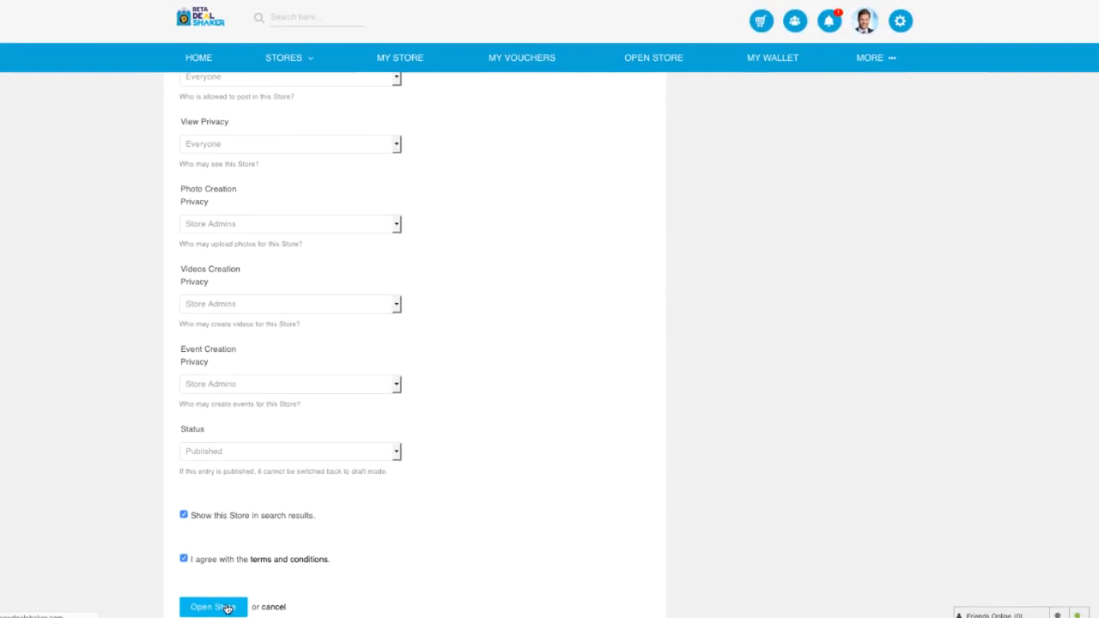
# - Open the Magic Shop store, pay its €5.00 weekly package via PayPal, and return to its dashboard
pyautogui.click(226, 607)
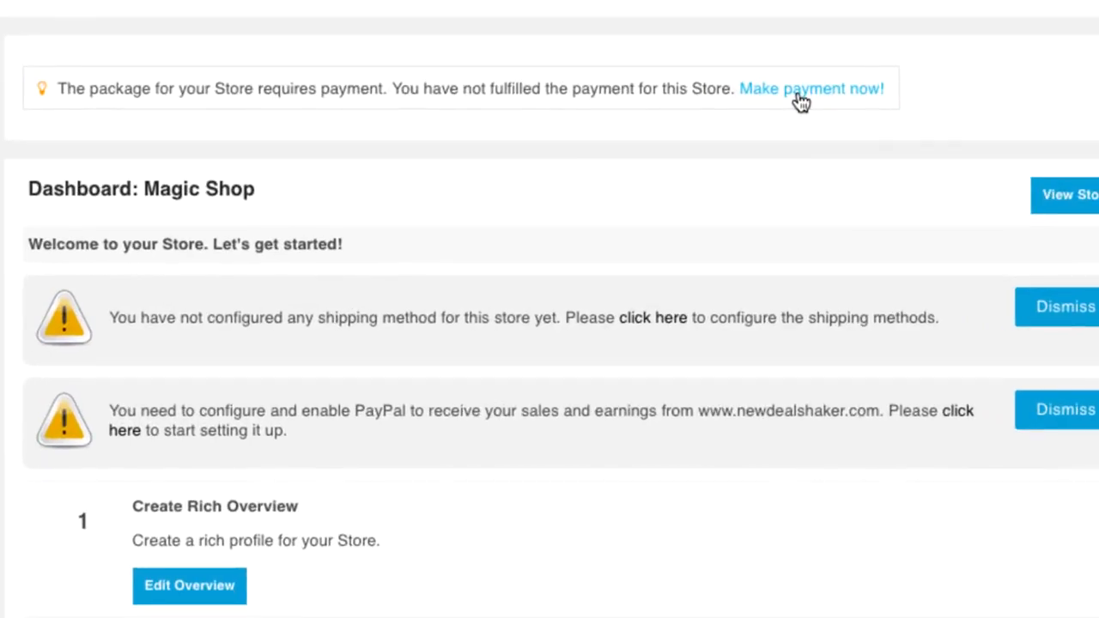
pyautogui.click(798, 92)
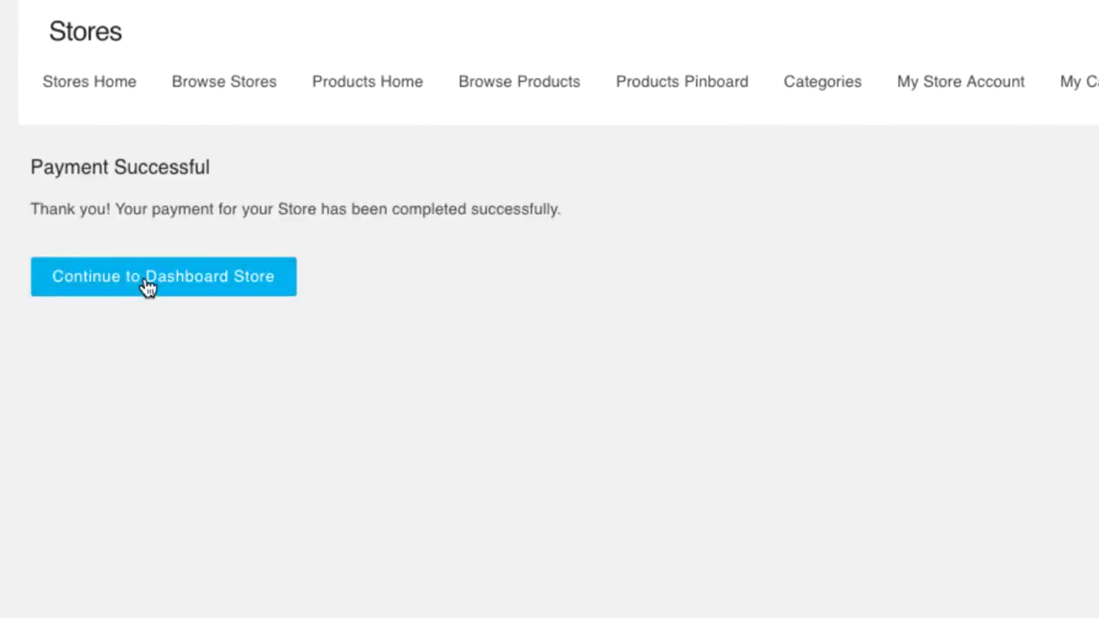
pyautogui.click(148, 288)
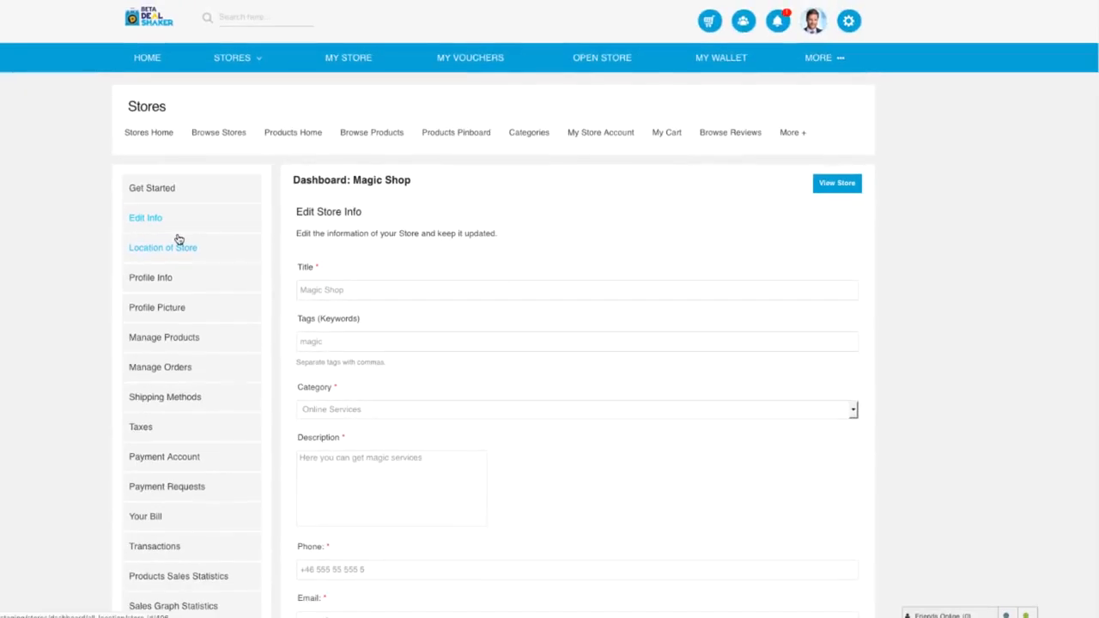
# - Start a new shipping method for the store titled 'Free online'
pyautogui.click(163, 337)
pyautogui.click(160, 332)
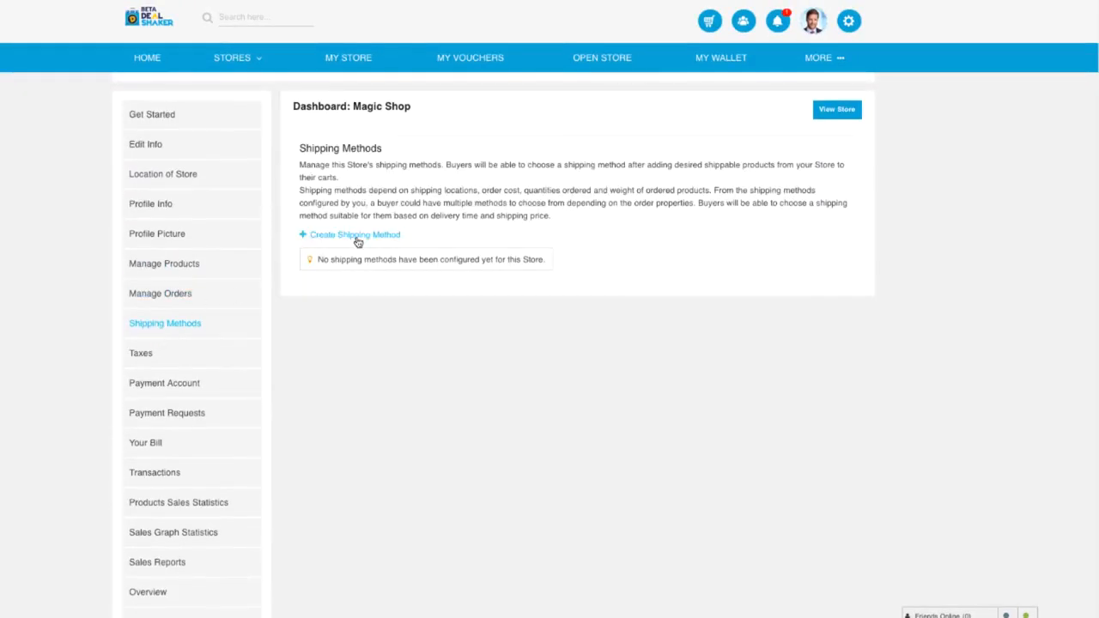
pyautogui.click(356, 237)
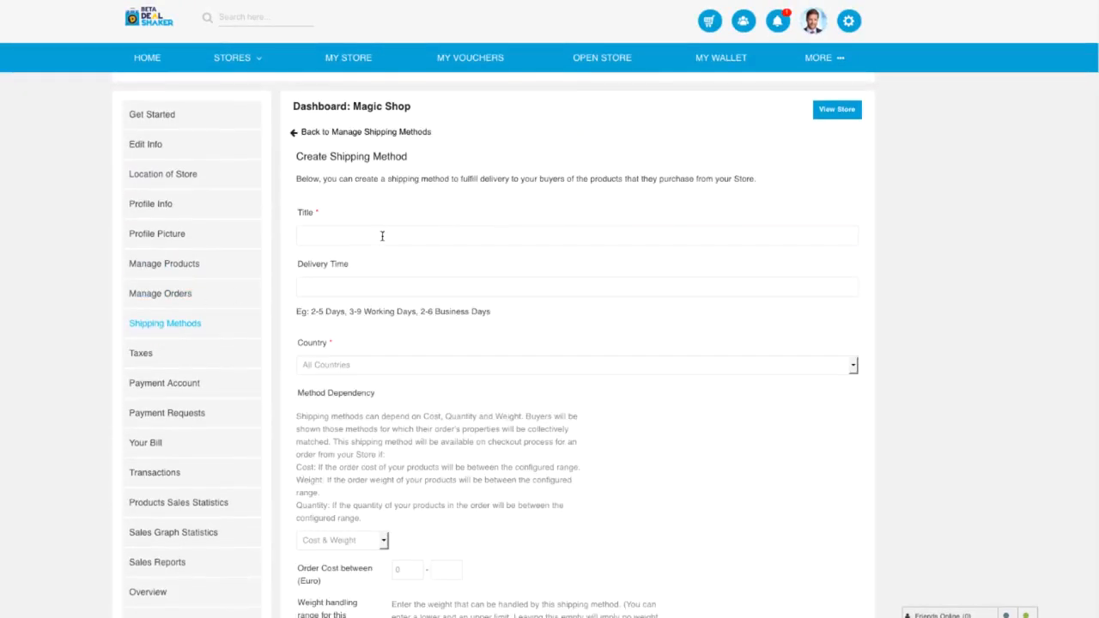
pyautogui.click(382, 236)
pyautogui.write('Free o')
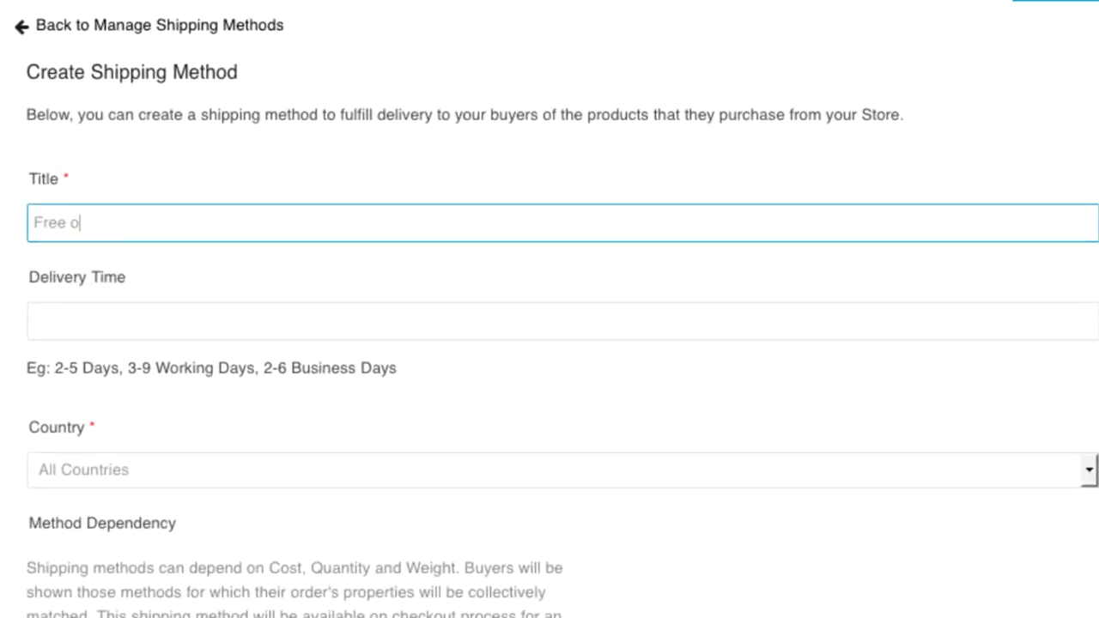
pyautogui.write('nline')
# - Give the shipping method a 0 days delivery time and save it
pyautogui.click(187, 318)
pyautogui.write('0 days')
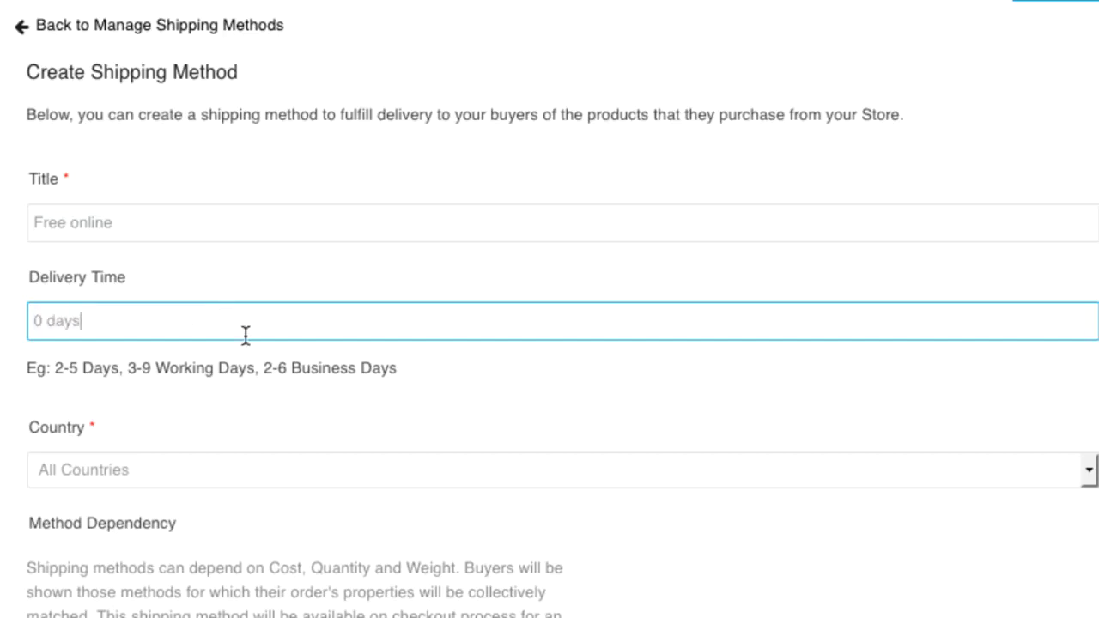
pyautogui.scroll(-7, 229, 361)
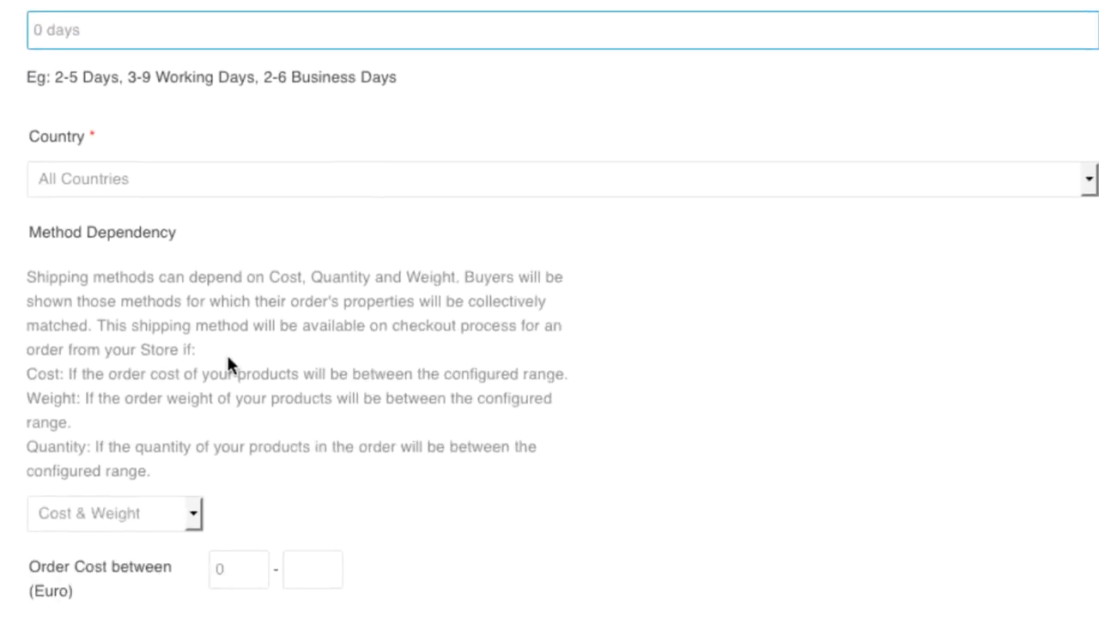
pyautogui.scroll(-6, 221, 502)
pyautogui.click(129, 597)
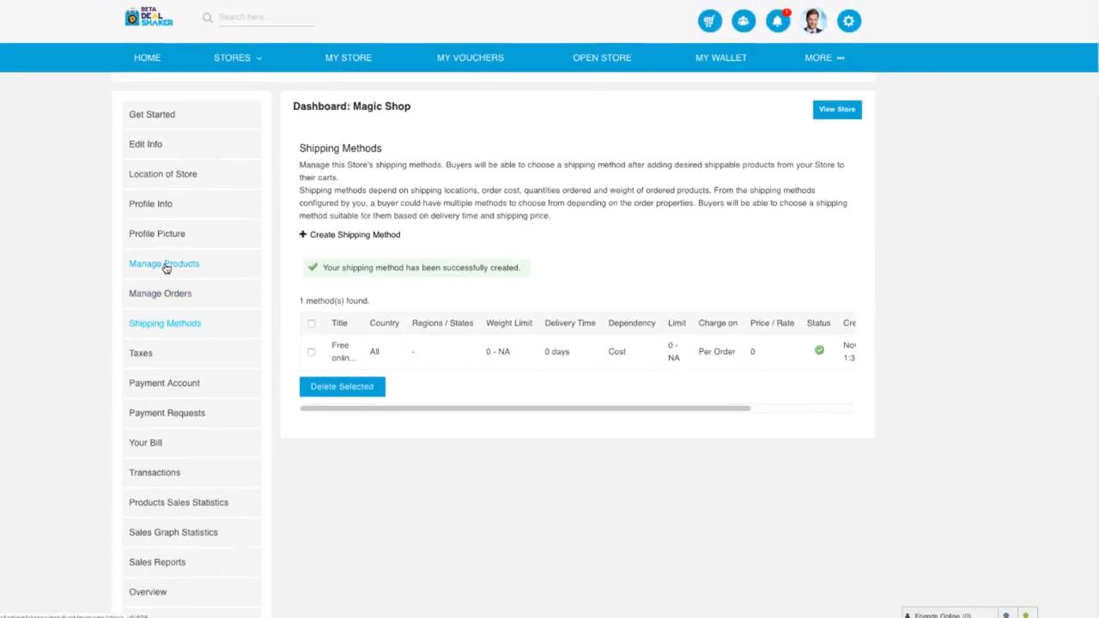
pyautogui.click(165, 266)
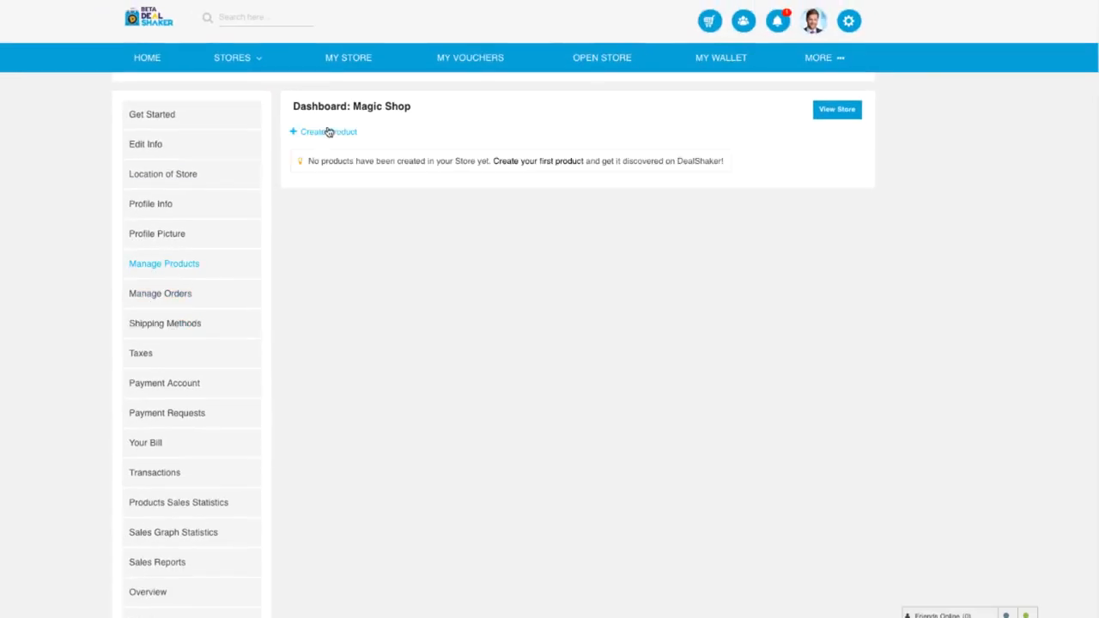
# - Start a new product titled 'Magic Snow' with weight 1 and brand 'magic'
pyautogui.click(329, 131)
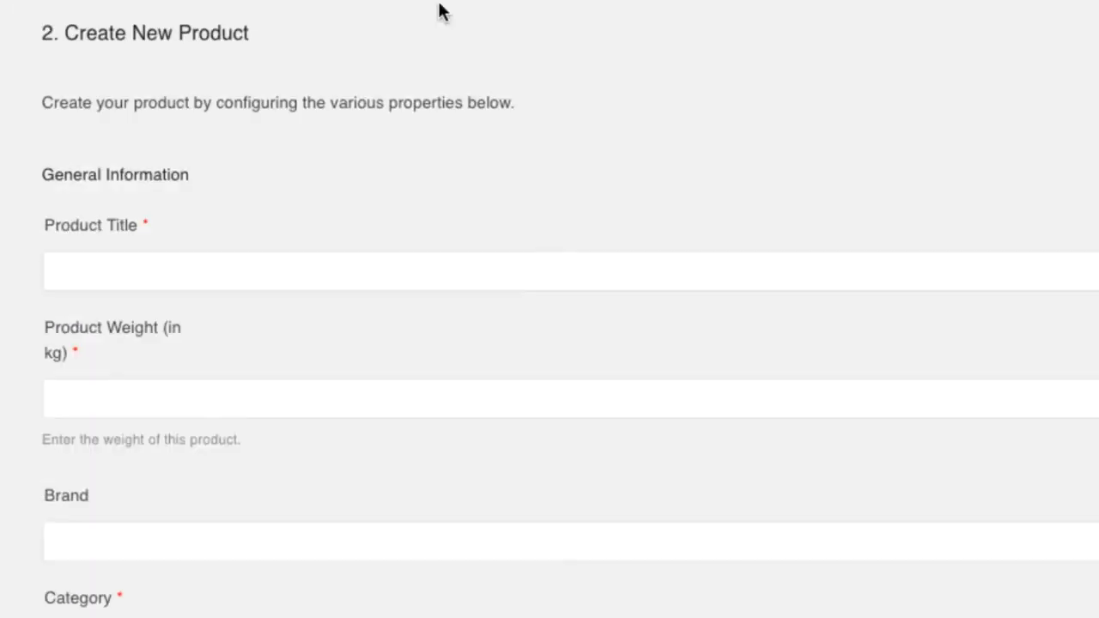
pyautogui.click(351, 254)
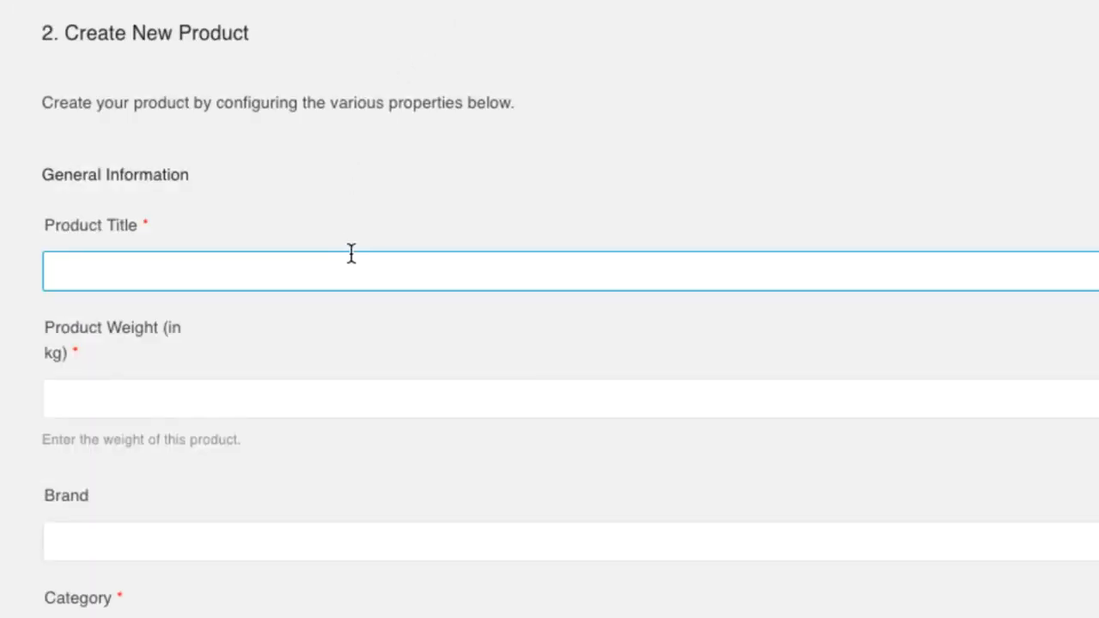
pyautogui.write('Magic Snow')
pyautogui.press('Tab')
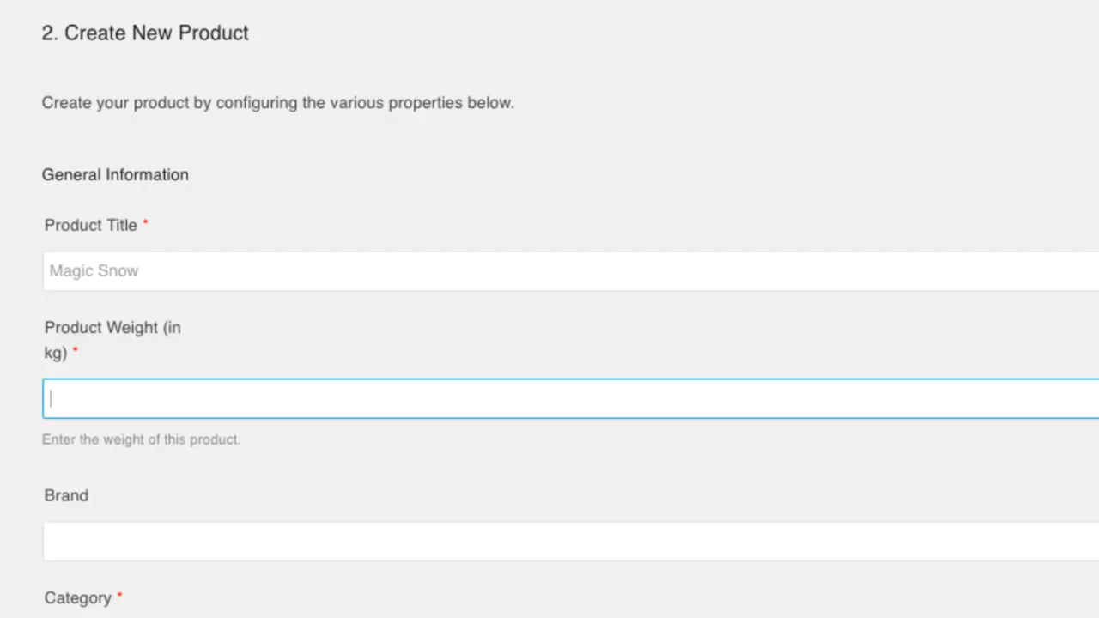
pyautogui.write('1')
pyautogui.press('Tab')
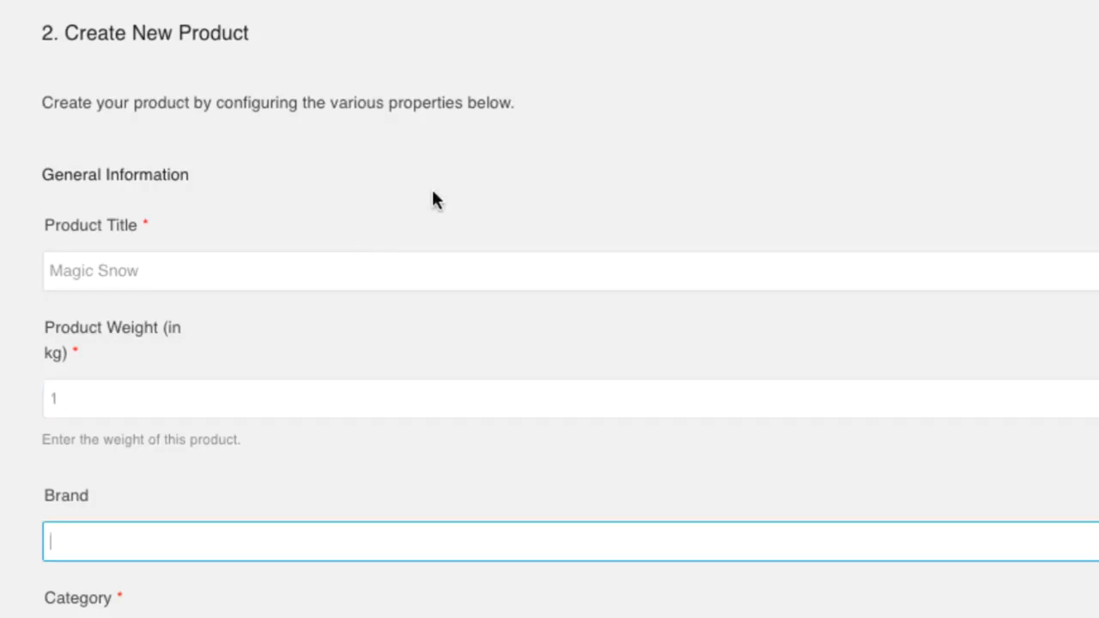
pyautogui.write('magic')
pyautogui.press('Tab')
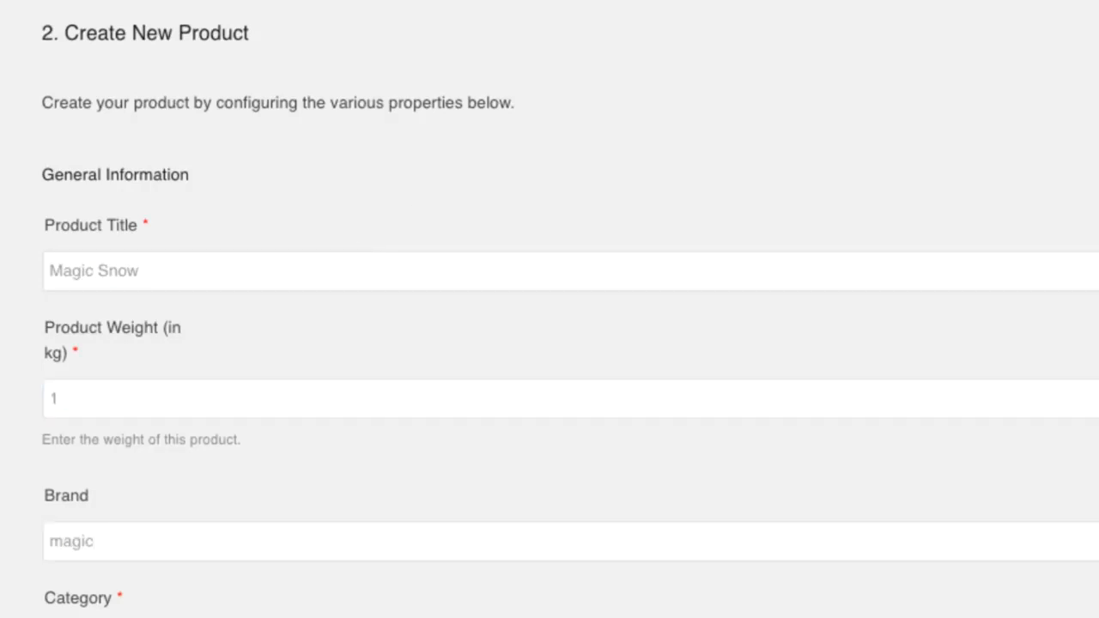
# - Set the product's category to Home, Kitchen & Garden and its subcategory to Other
pyautogui.scroll(-5, 358, 197)
pyautogui.click(234, 268)
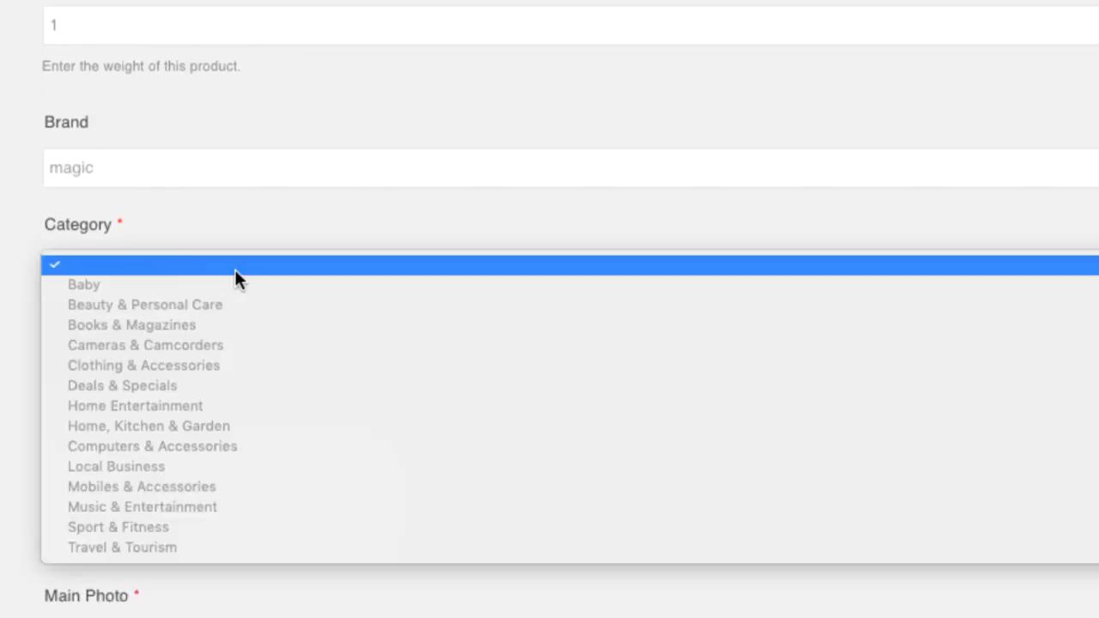
pyautogui.click(279, 421)
pyautogui.click(220, 371)
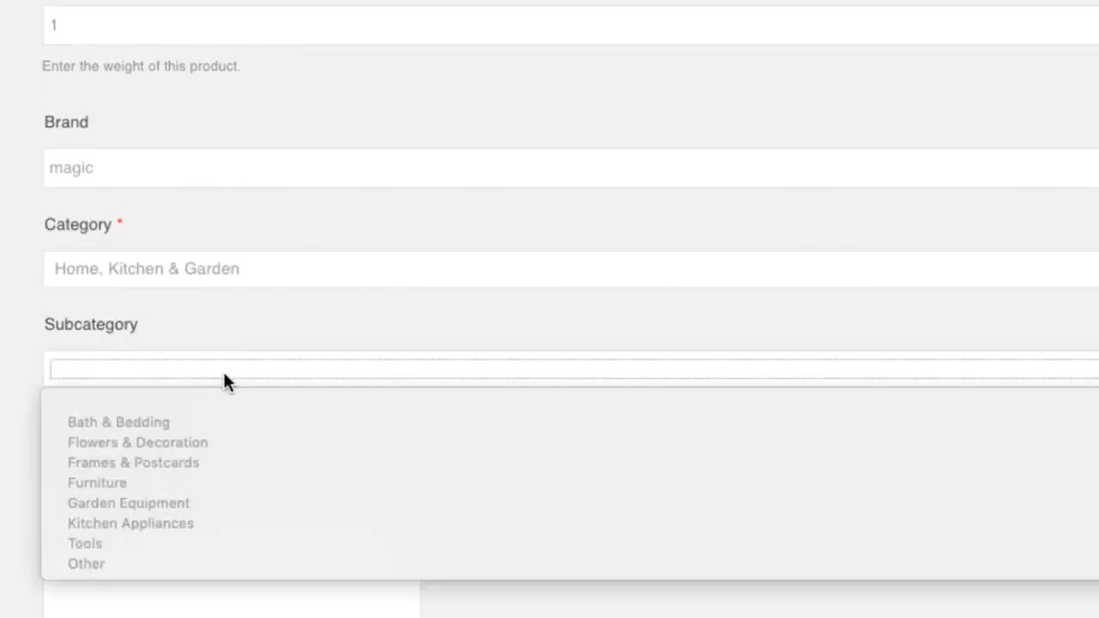
pyautogui.click(198, 564)
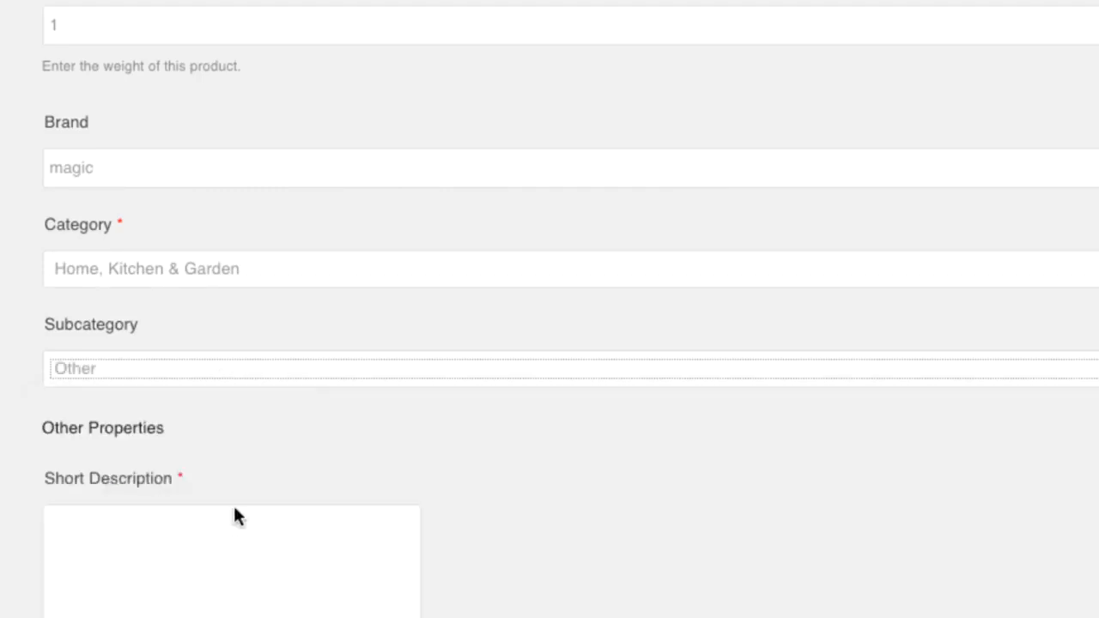
pyautogui.scroll(-5, 278, 488)
# - Enter the short description 'Magic snow that falls down on you when open' and attach translate.jpg as main photo
pyautogui.click(307, 353)
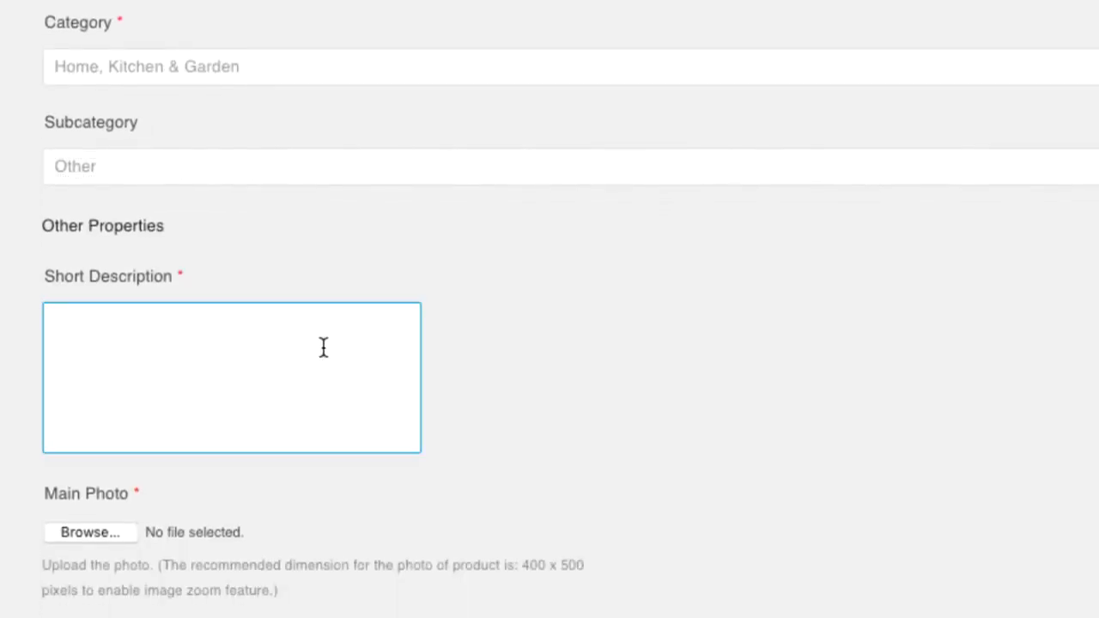
pyautogui.write('Magic snow tha')
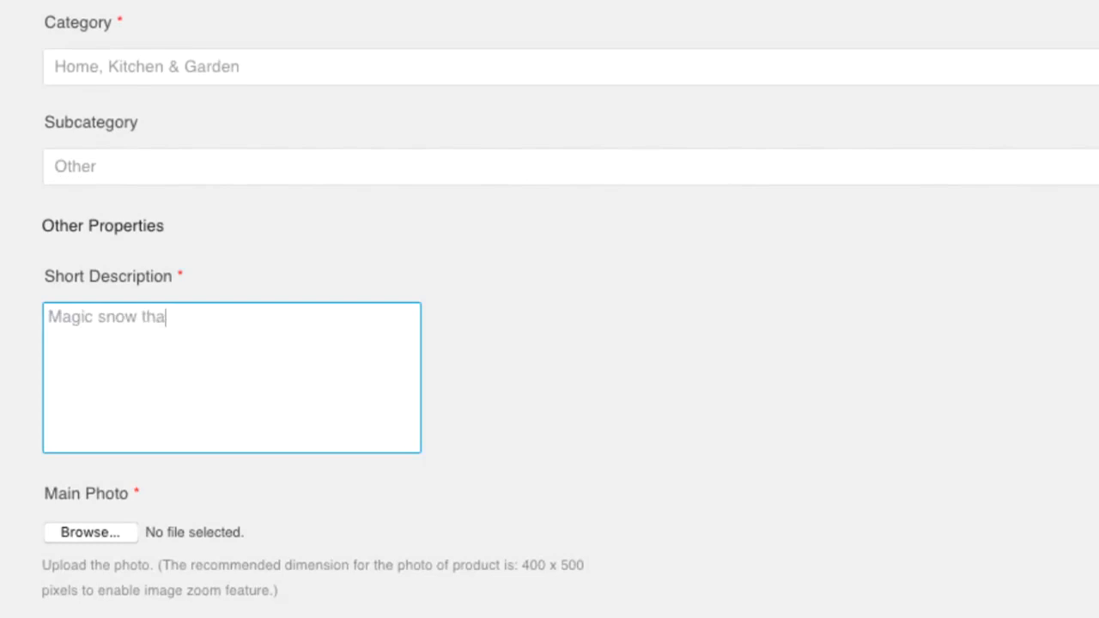
pyautogui.write('t falls down')
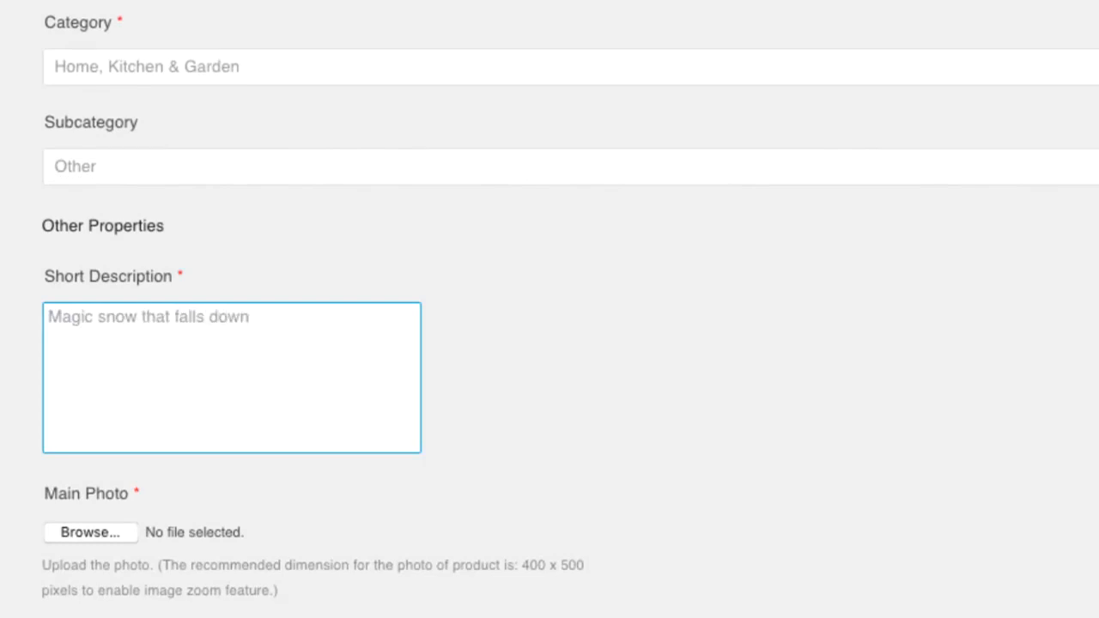
pyautogui.write(' on you when open.')
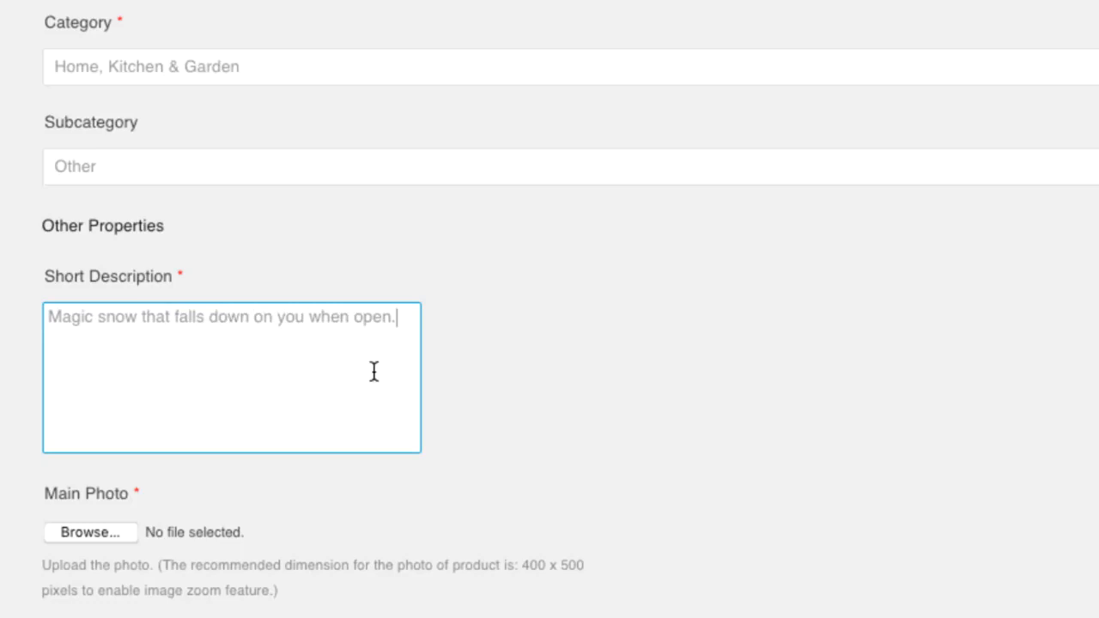
pyautogui.scroll(-5, 405, 94)
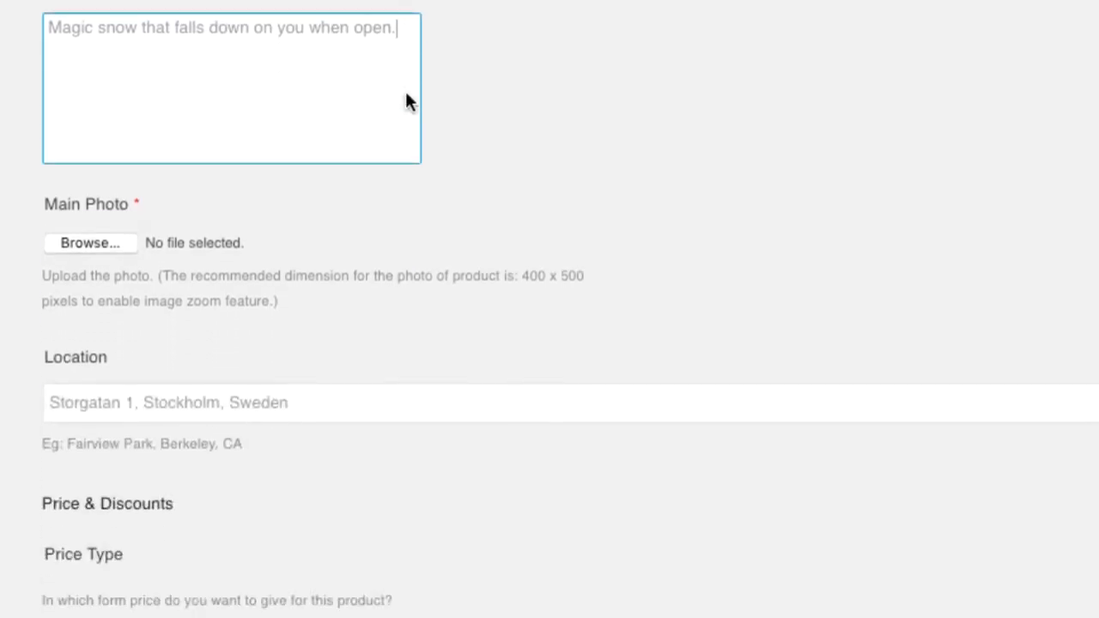
pyautogui.scroll(-1, 406, 96)
pyautogui.click(89, 209)
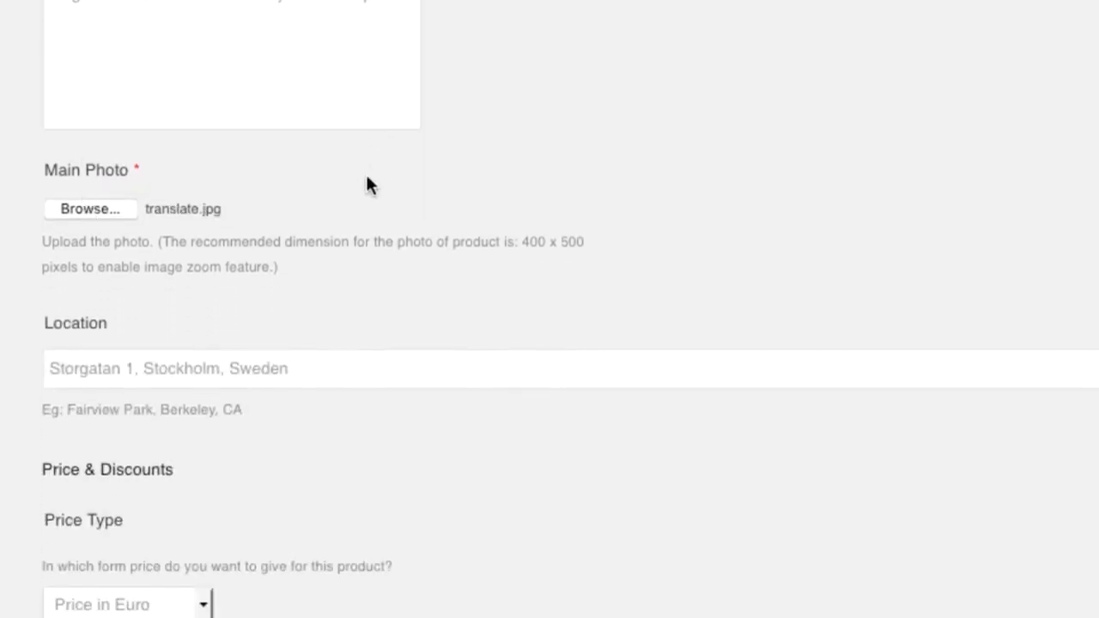
pyautogui.scroll(-8, 365, 180)
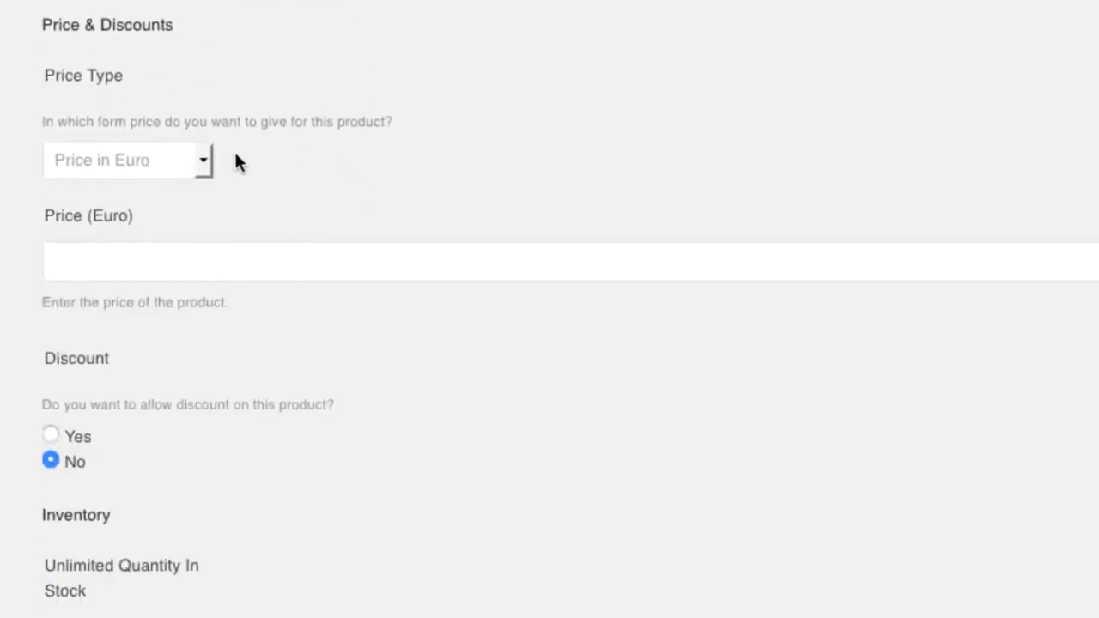
# - Choose the 'Price in both' price type with 5 euro and 1 ONE
pyautogui.click(203, 159)
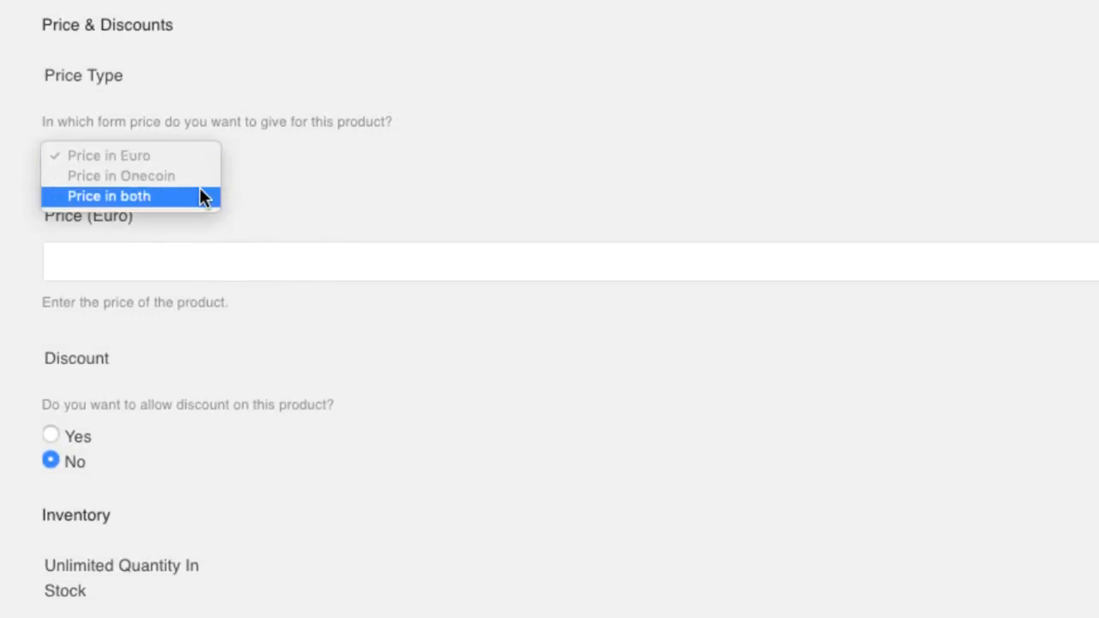
pyautogui.click(199, 189)
pyautogui.click(168, 262)
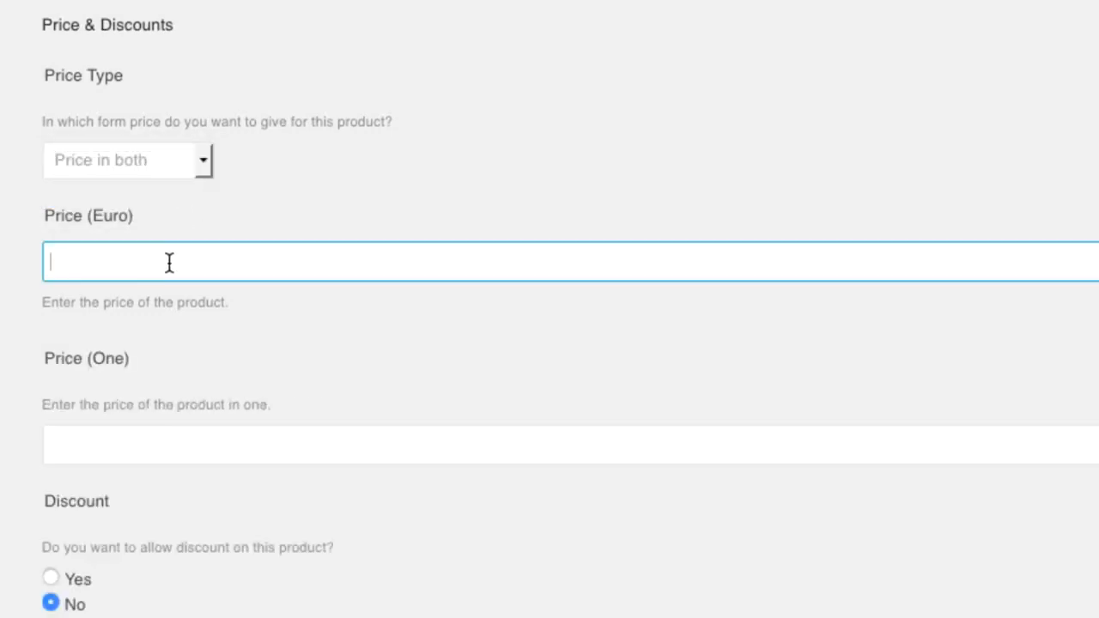
pyautogui.write('5')
pyautogui.press('Tab')
pyautogui.write('1')
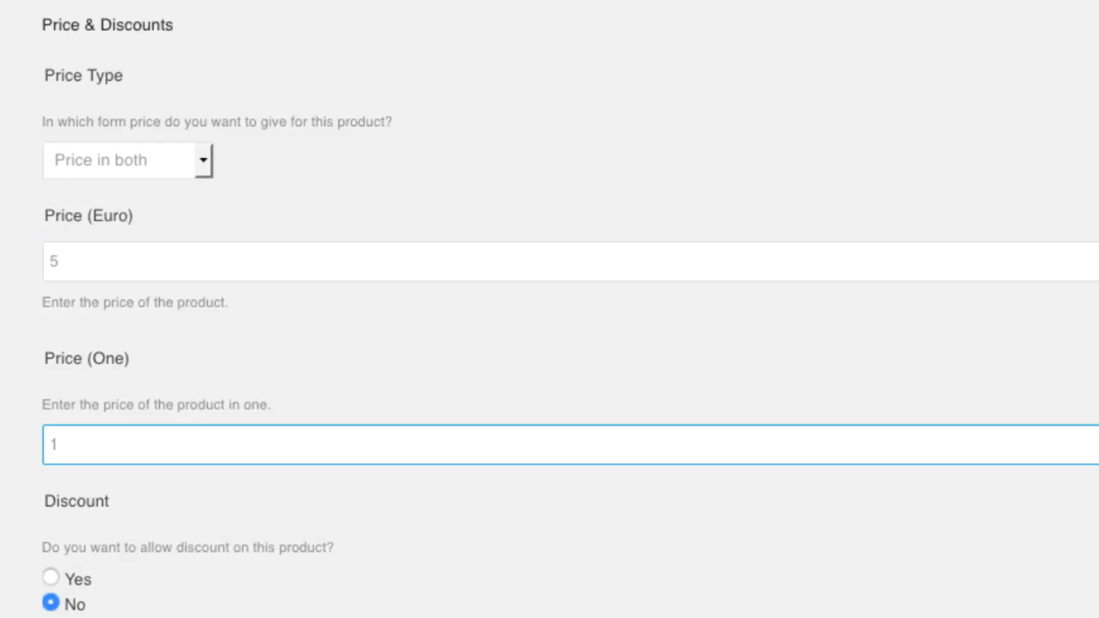
pyautogui.scroll(-8, 219, 262)
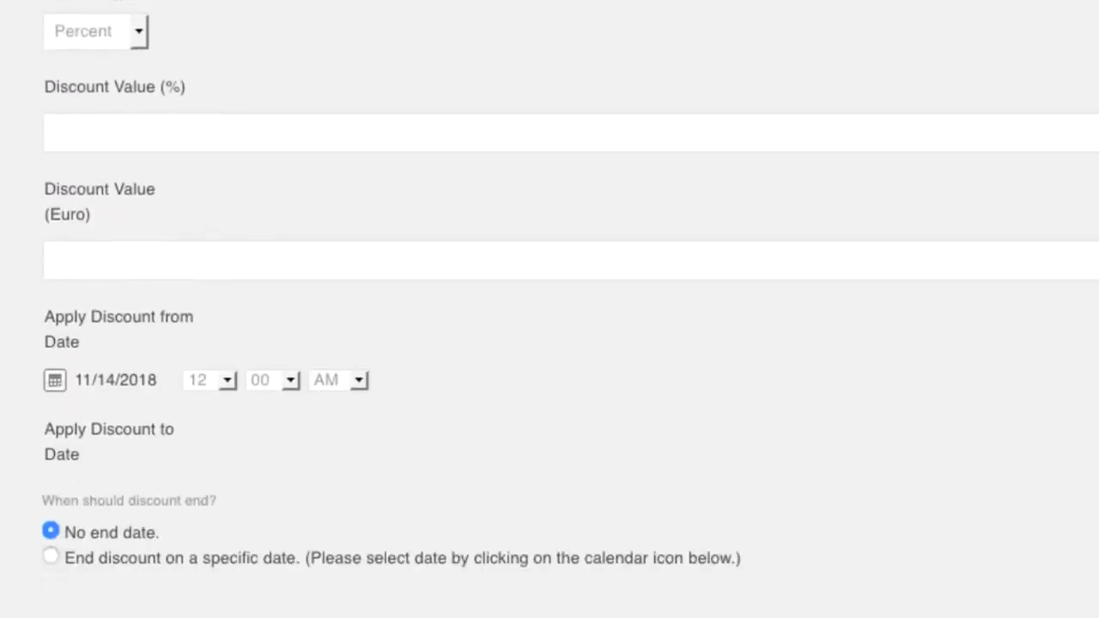
# - Turn off unlimited quantity, set 10 units in stock, and create the product
pyautogui.scroll(-10, 549, 309)
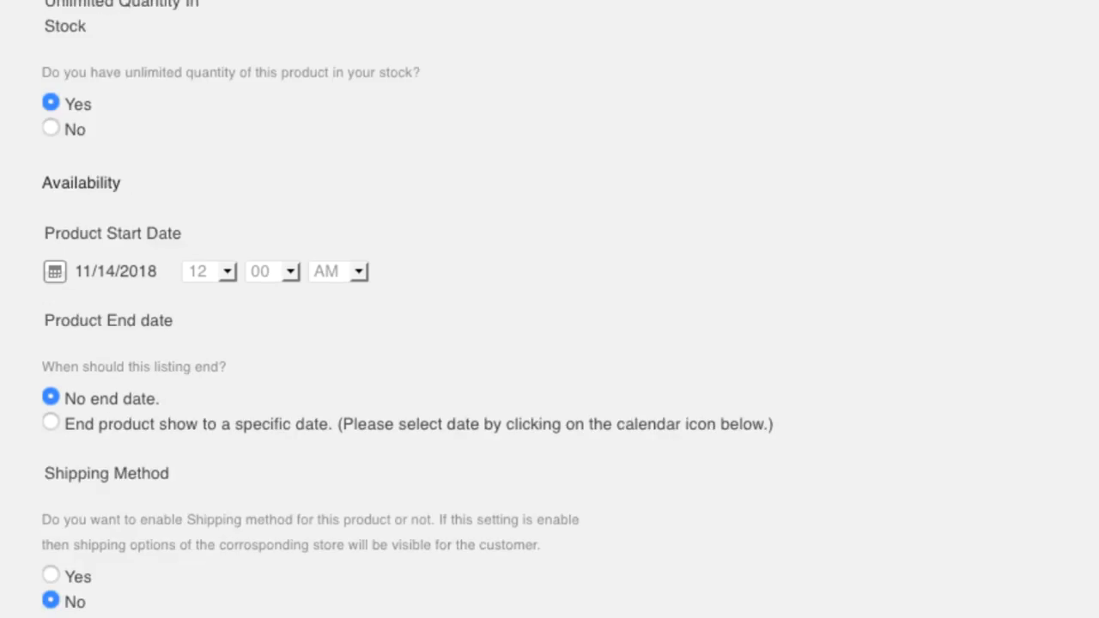
pyautogui.click(50, 128)
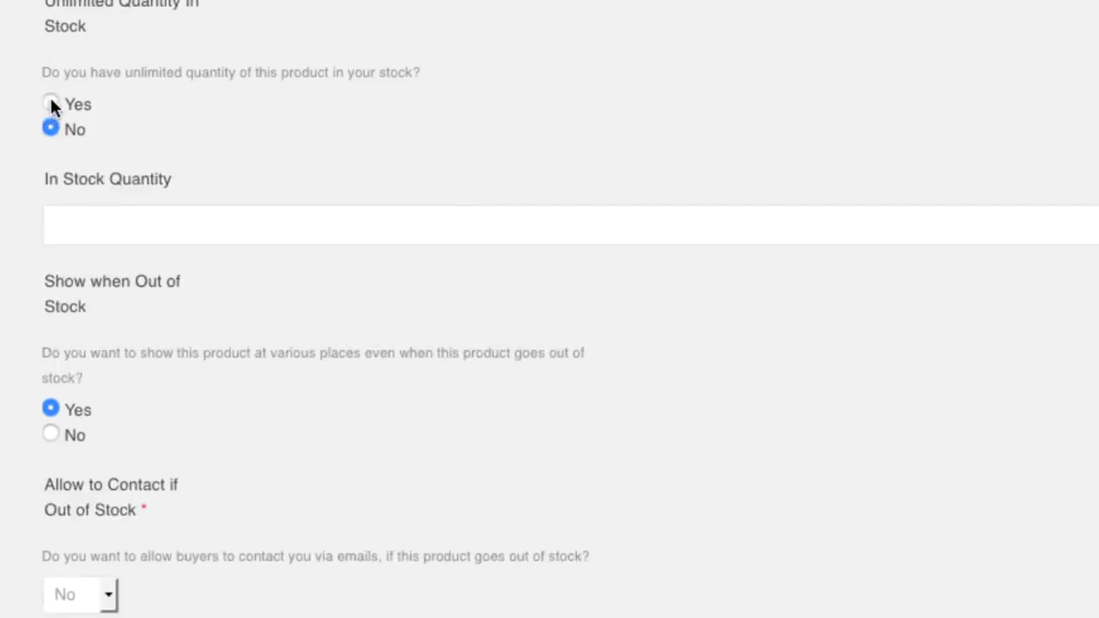
pyautogui.click(119, 223)
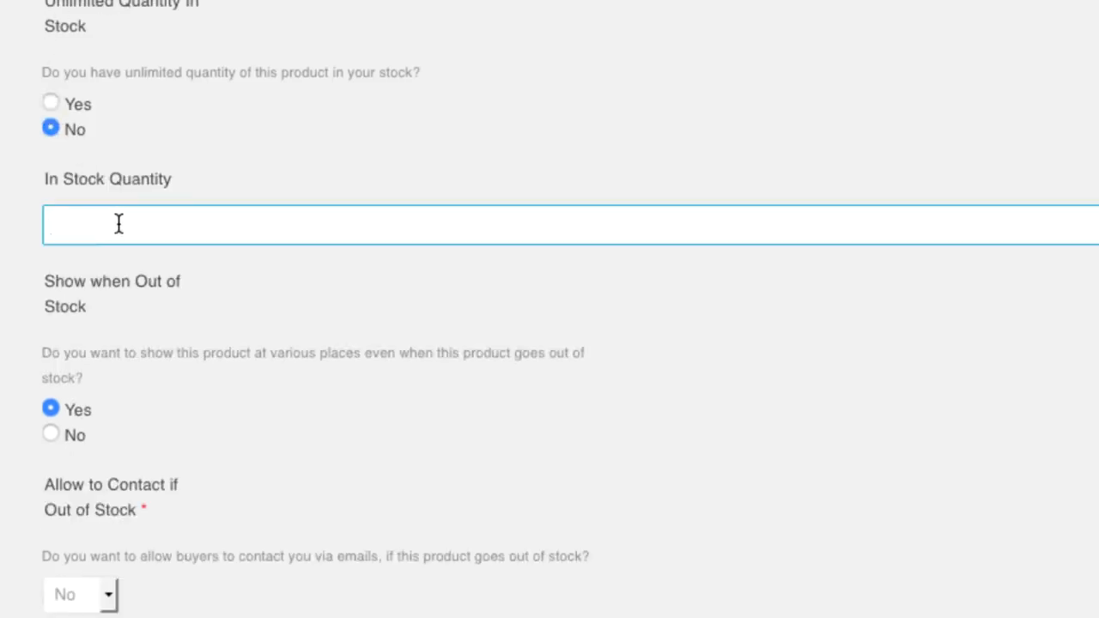
pyautogui.write('10')
pyautogui.click(107, 254)
pyautogui.scroll(-10, 283, 355)
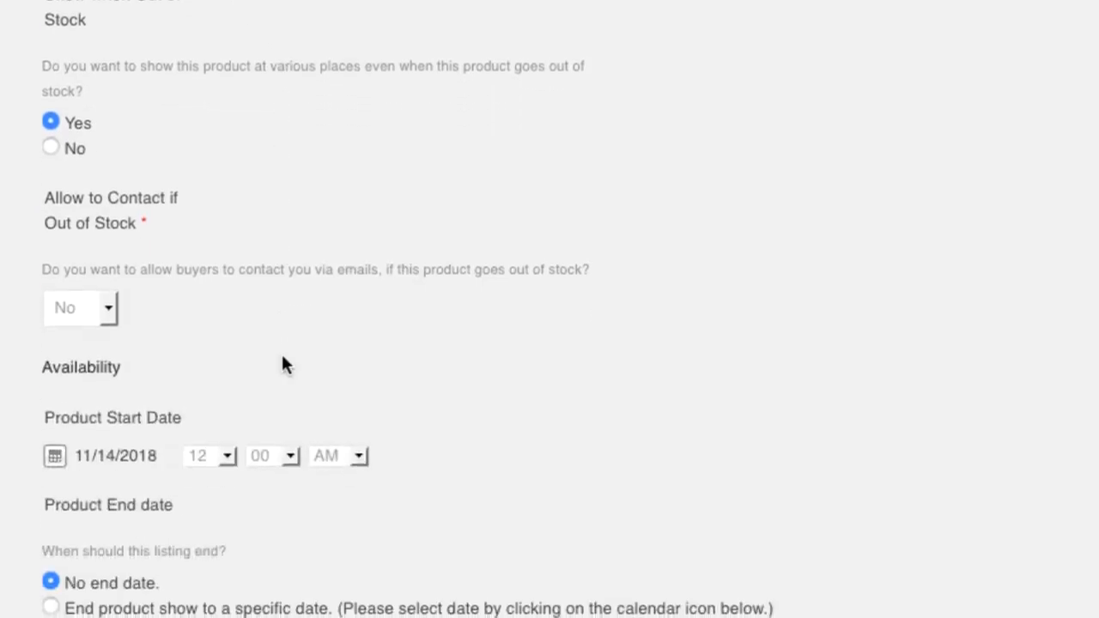
pyautogui.scroll(-3, 282, 358)
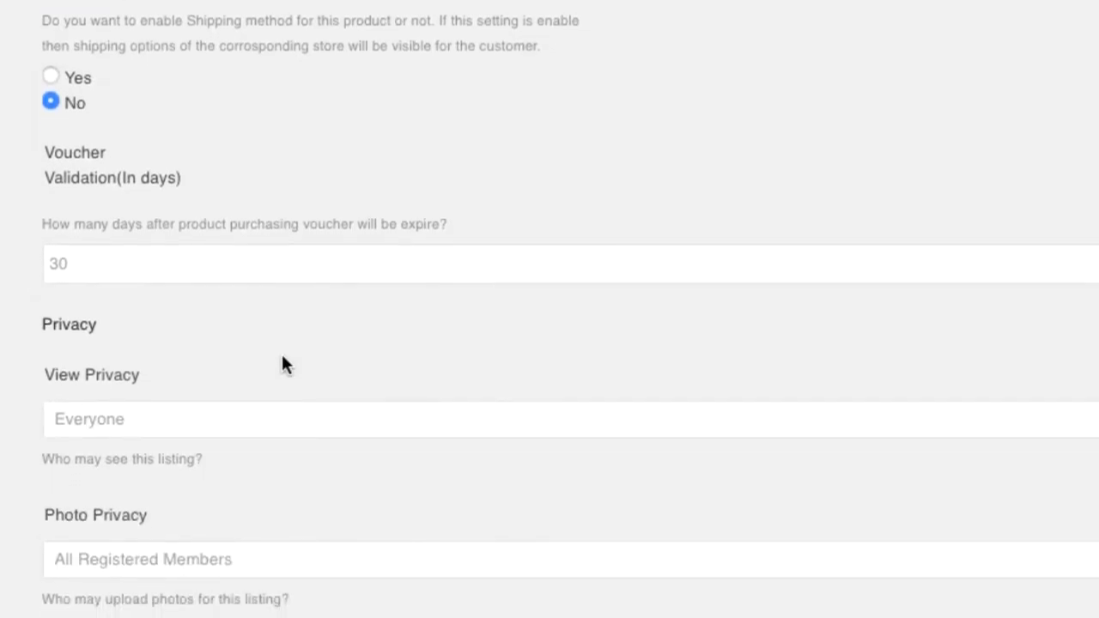
pyautogui.scroll(-5, 282, 356)
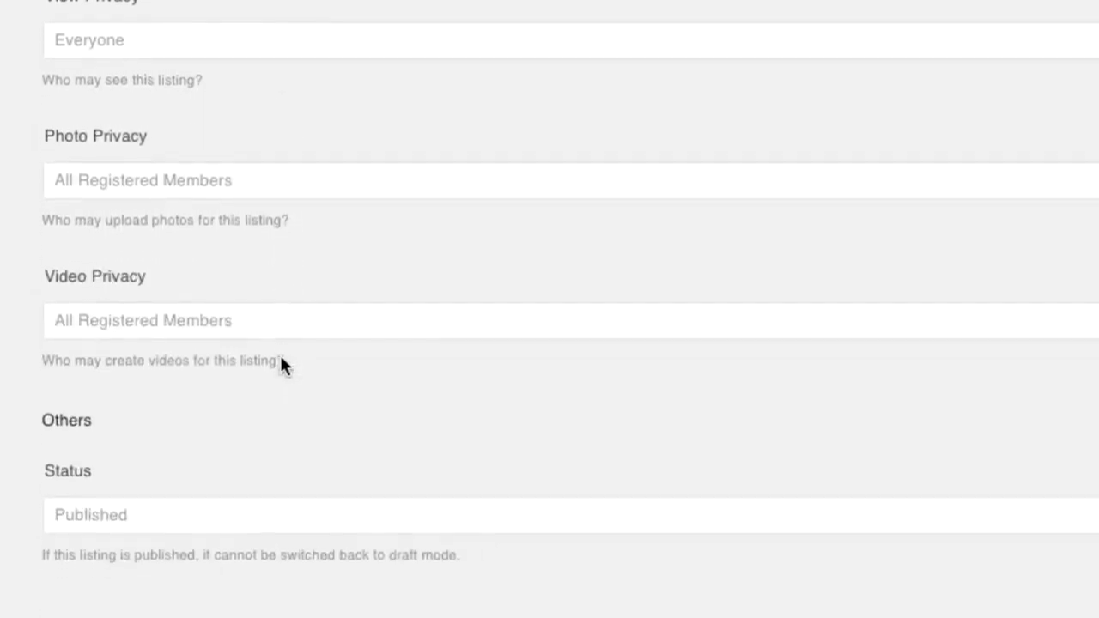
pyautogui.scroll(-4, 282, 364)
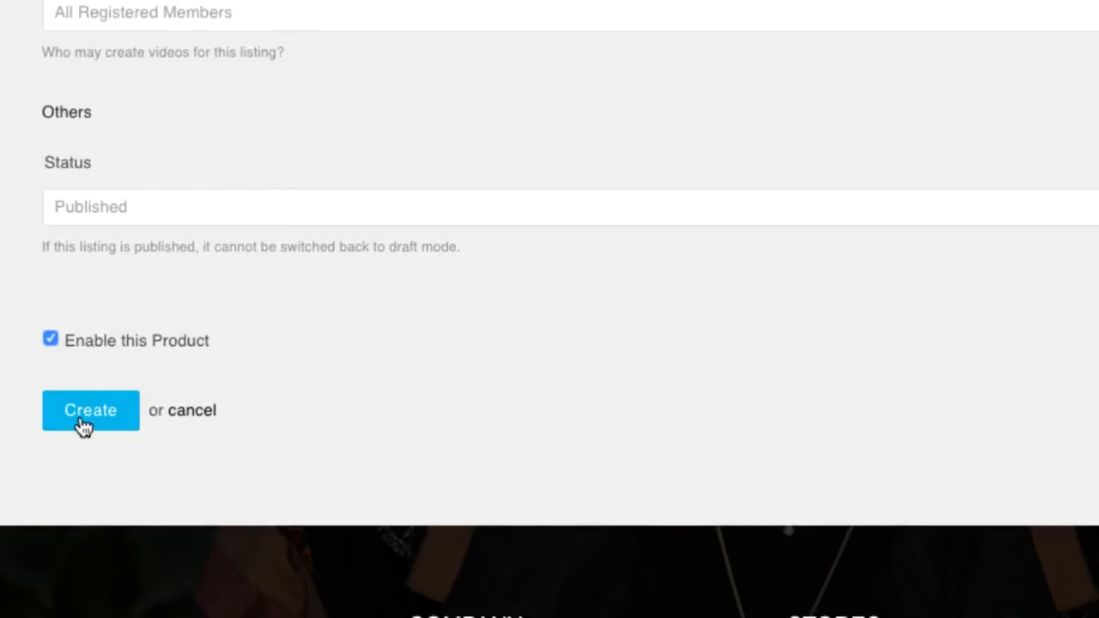
pyautogui.click(86, 411)
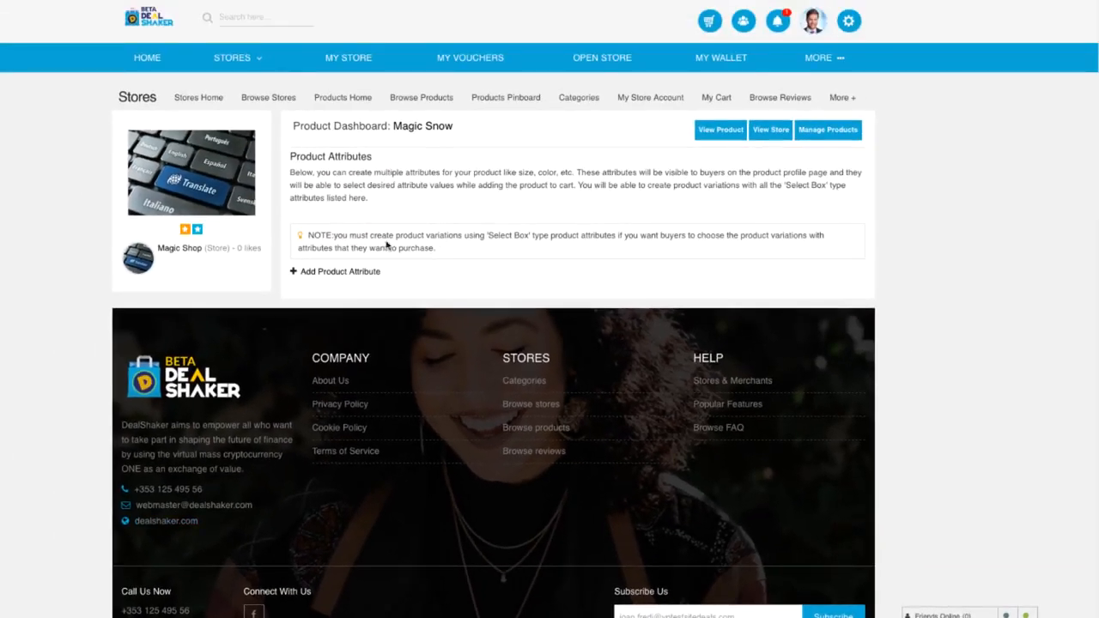
# - View the Magic Snow product and find its feed post at €5.00 + 1.00 ONE
pyautogui.click(719, 130)
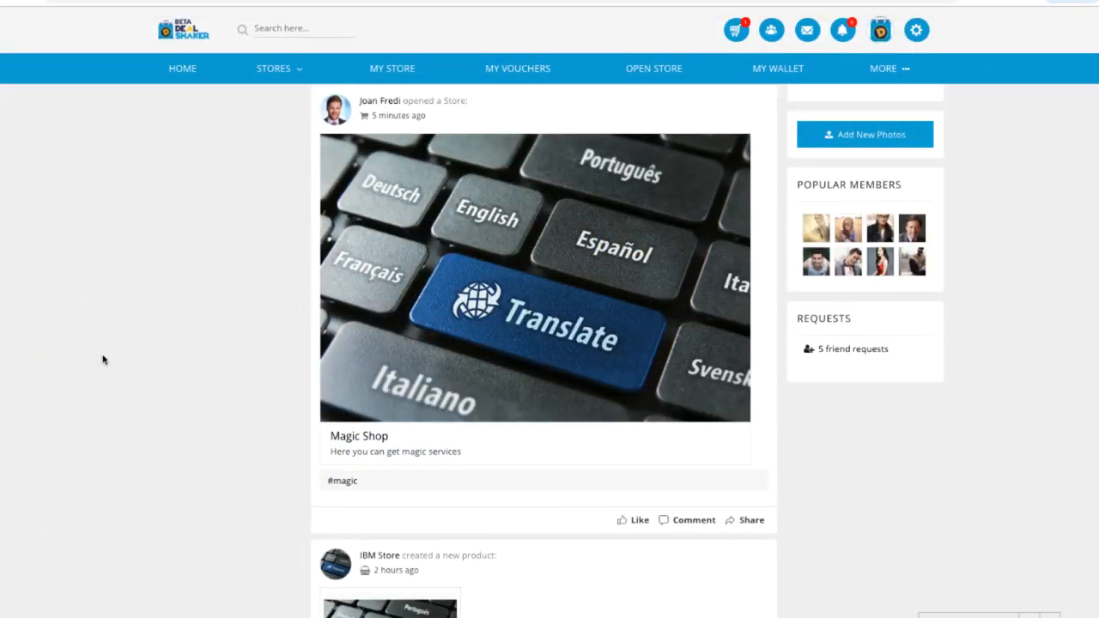
pyautogui.scroll(3, 102, 360)
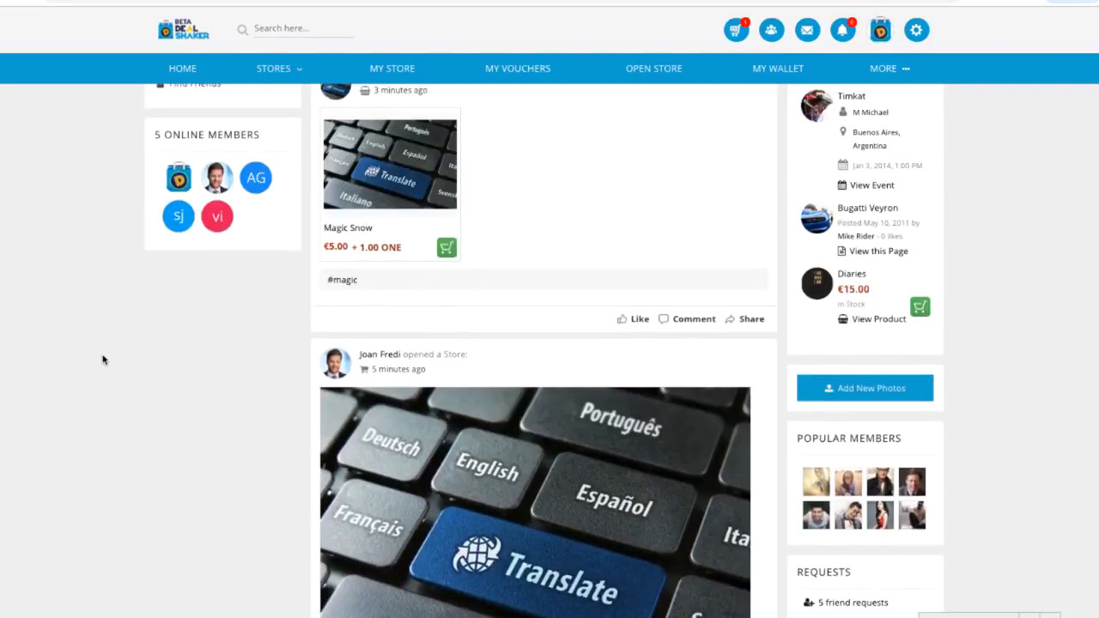
pyautogui.scroll(1, 102, 360)
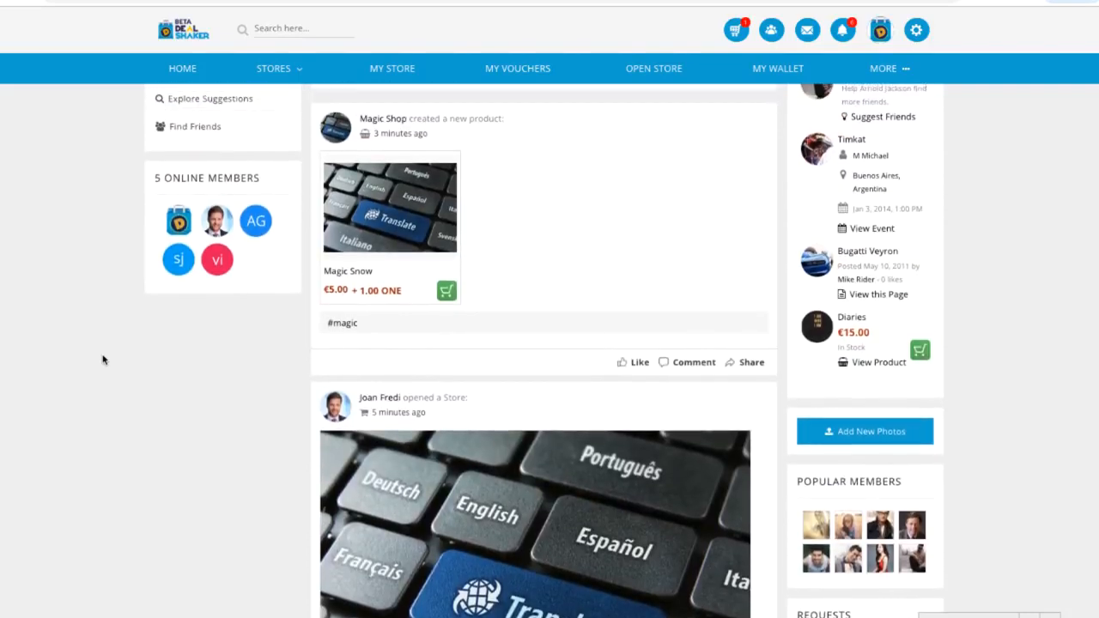